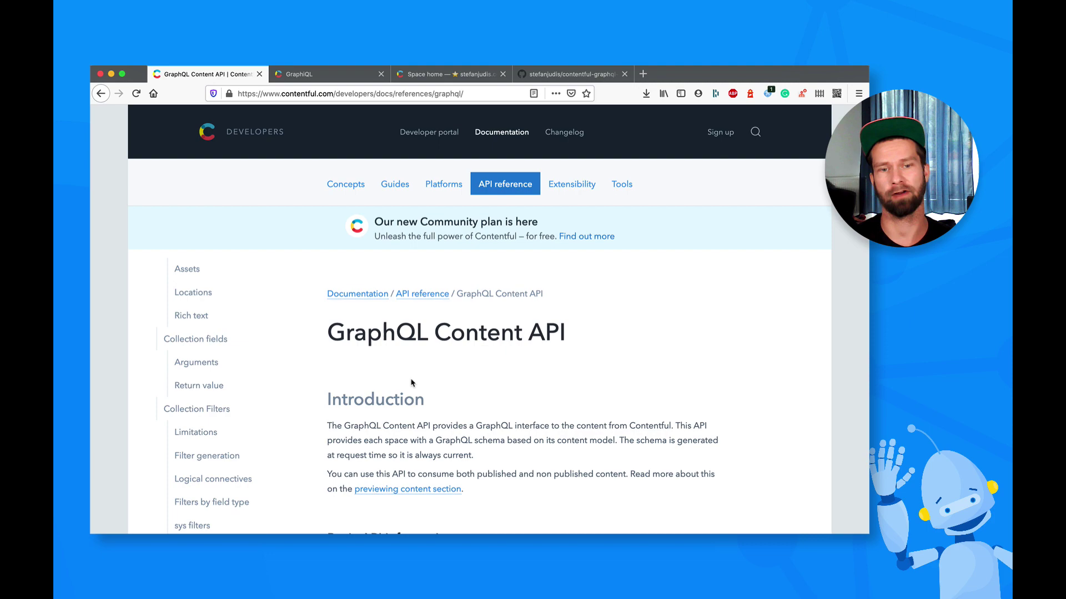
- Jump to the 'Exploring the schema with GraphiQL' docs section and select its explore URL
scroll(411, 385, down, 15)
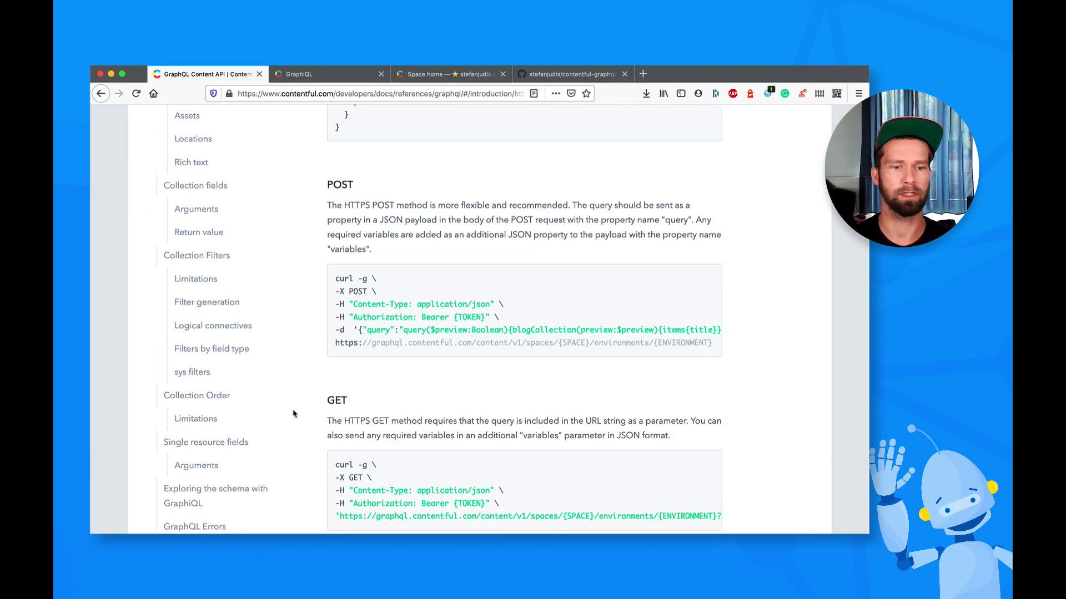
scroll(209, 416, down, 15)
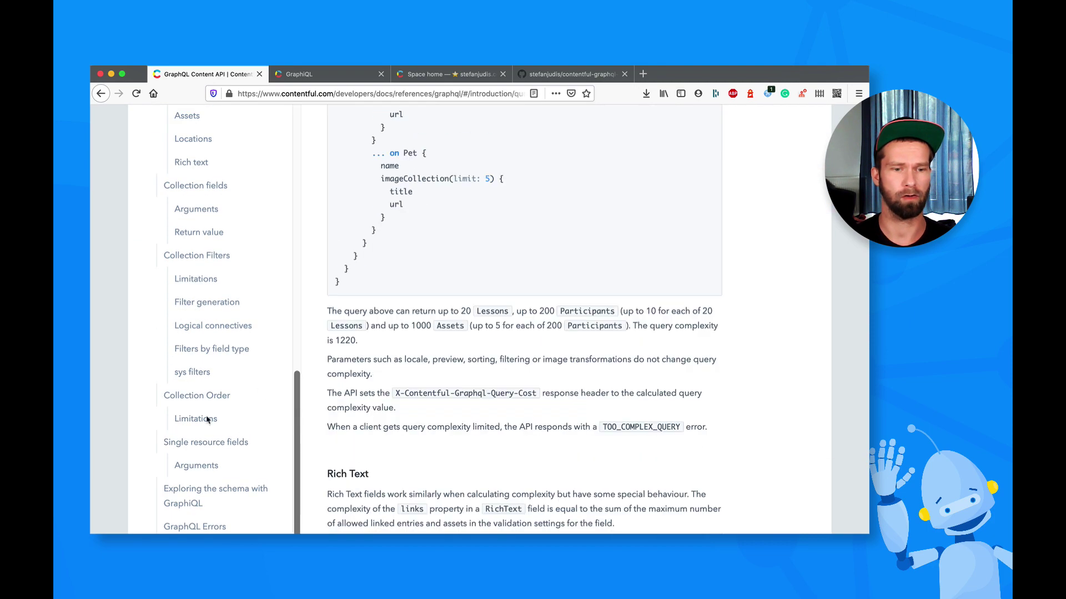
click(189, 489)
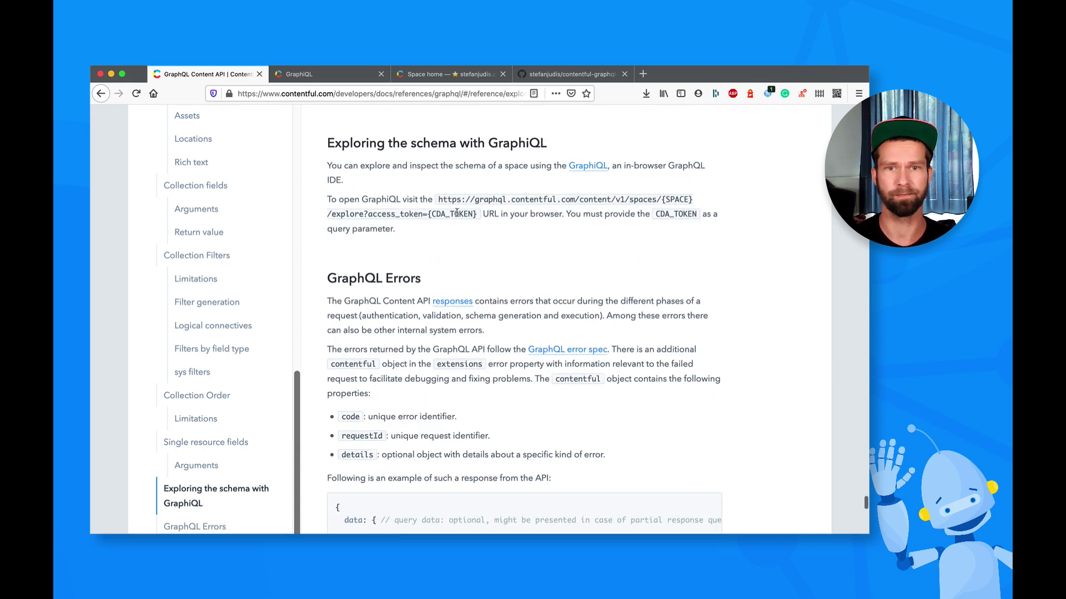
drag(438, 200, 478, 214)
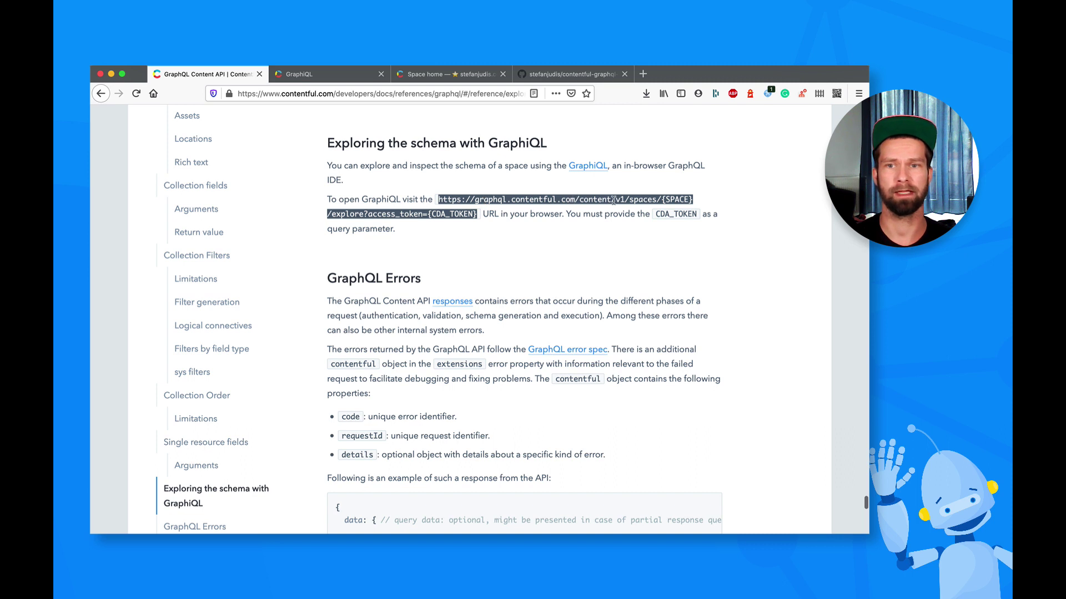
double_click(347, 215)
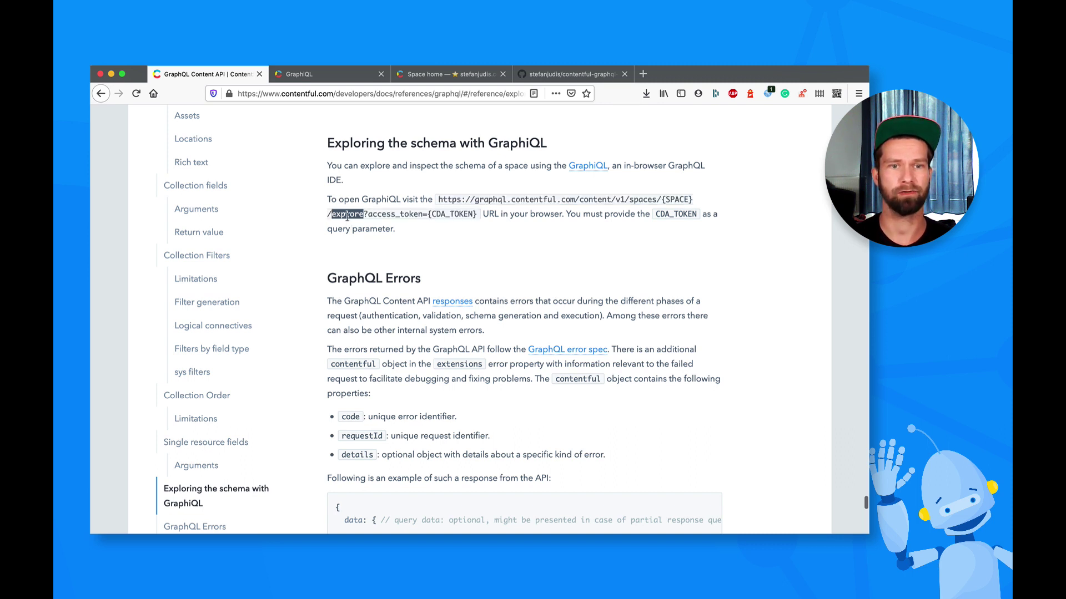
- Rerun the tilPostCollection titles query in GraphiQL and review the results
click(309, 76)
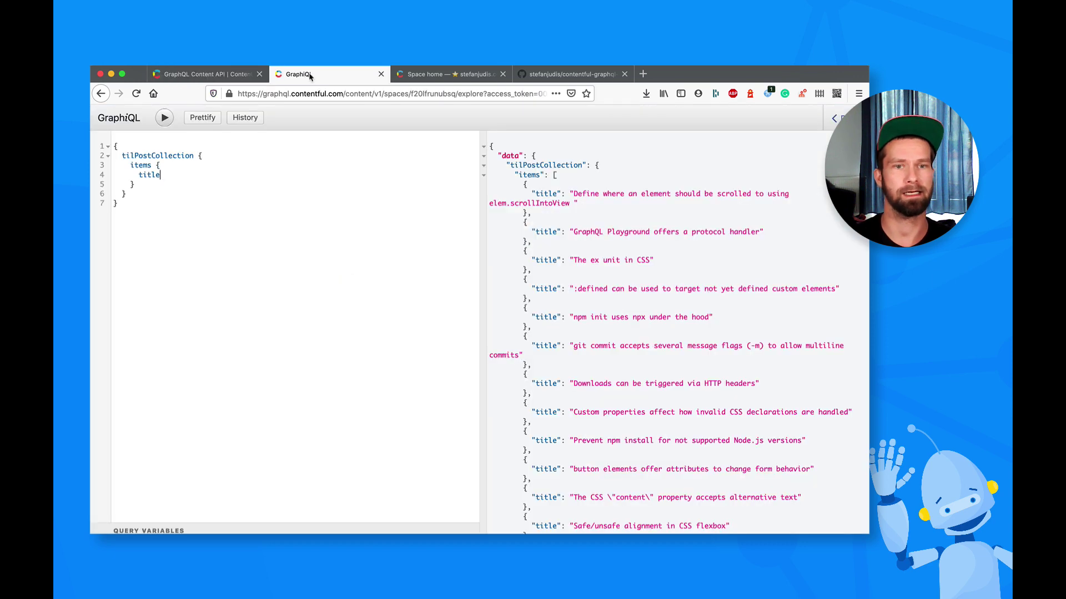
click(164, 118)
scroll(667, 355, down, 15)
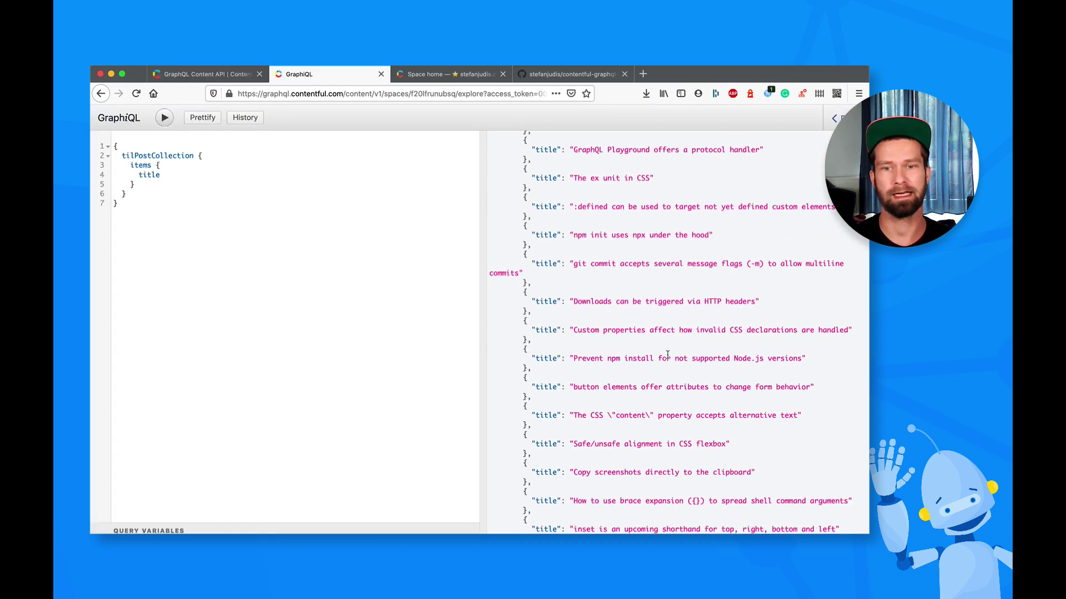
scroll(668, 356, up, 15)
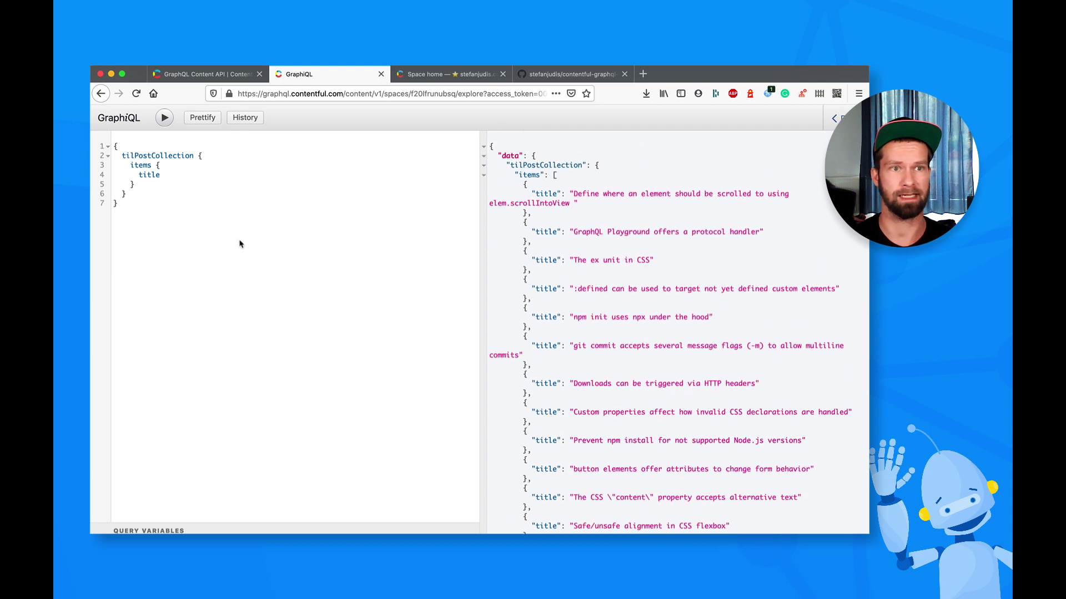
- Recheck the GraphiQL explore URL in the docs, then go to the Contentful space home
click(444, 73)
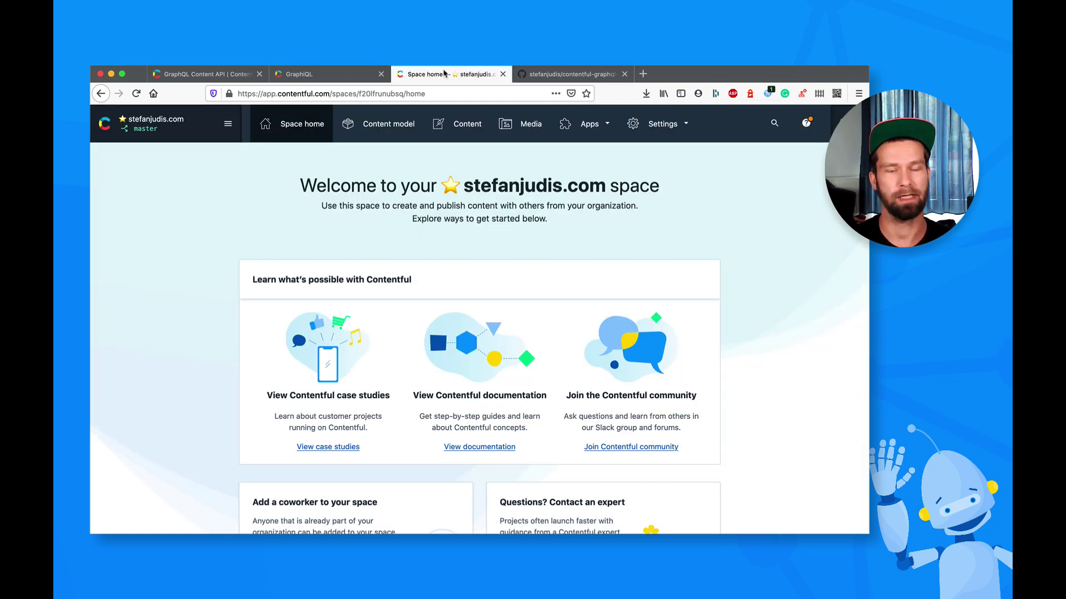
click(301, 75)
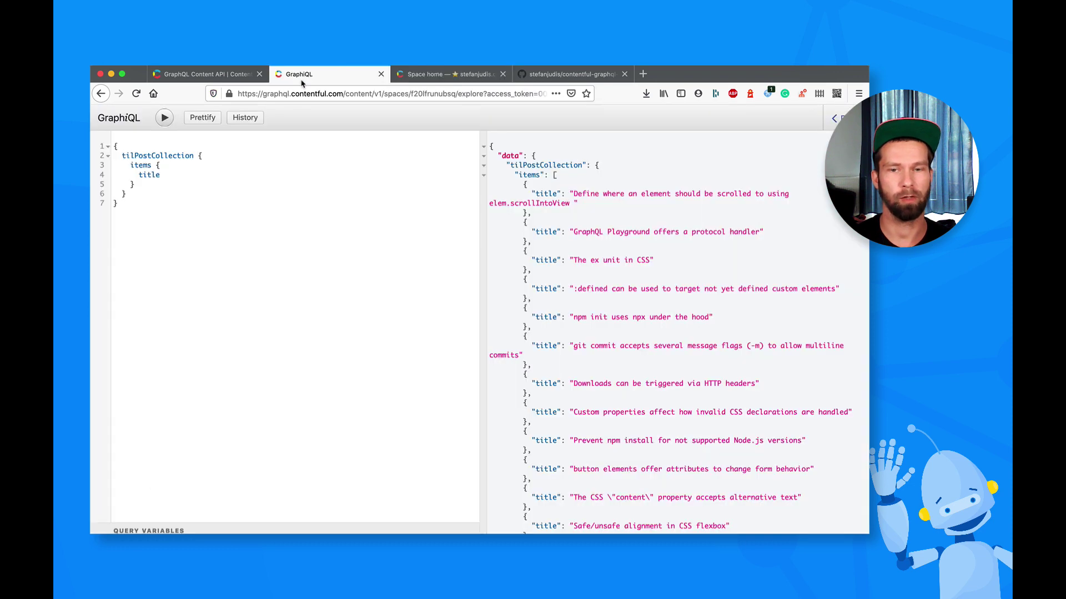
click(192, 71)
drag(441, 199, 476, 213)
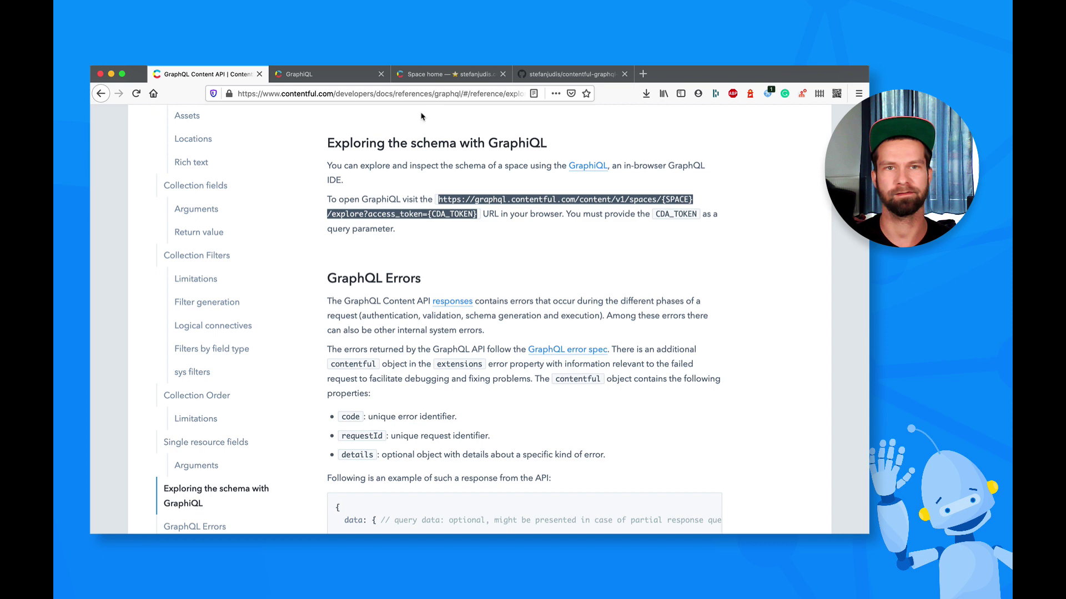
click(431, 78)
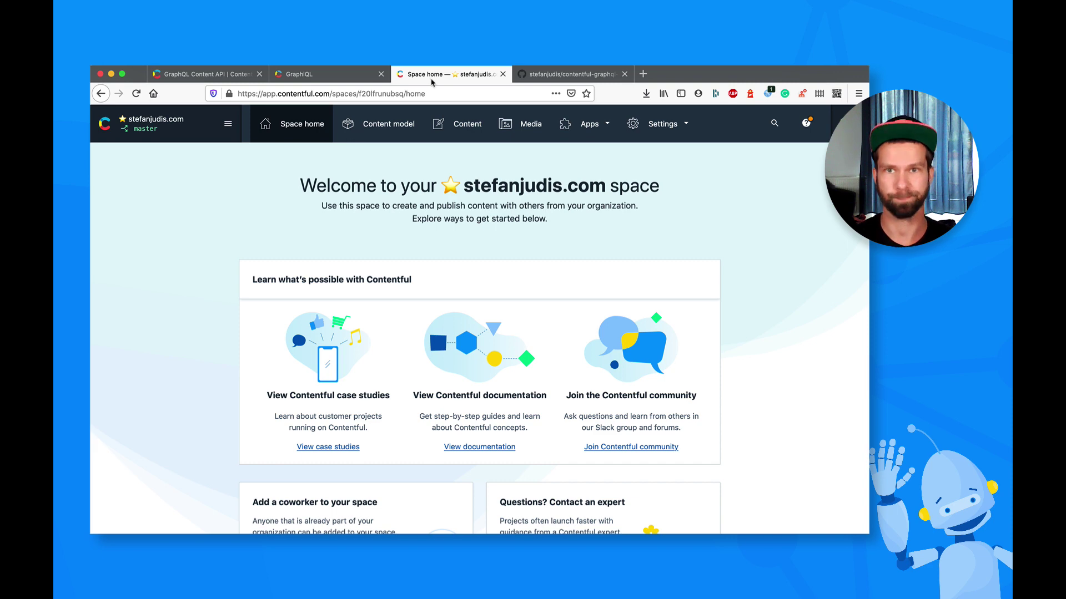
- Read the contentful-graphql-playground-app README down to Setup, glancing at the App Framework docs
click(541, 78)
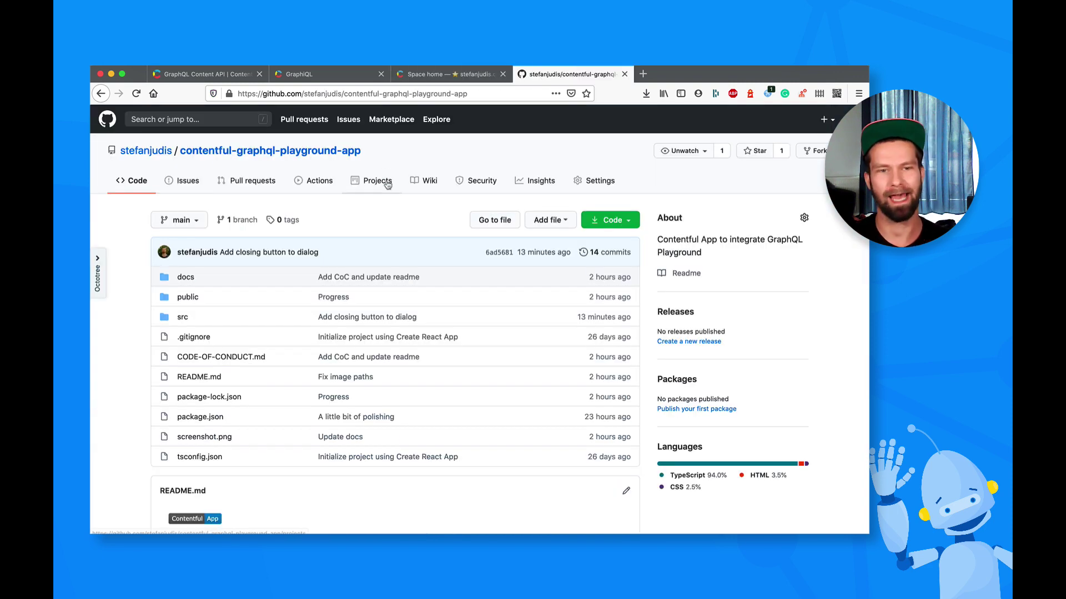
scroll(383, 175, down, 5)
scroll(388, 185, down, 3)
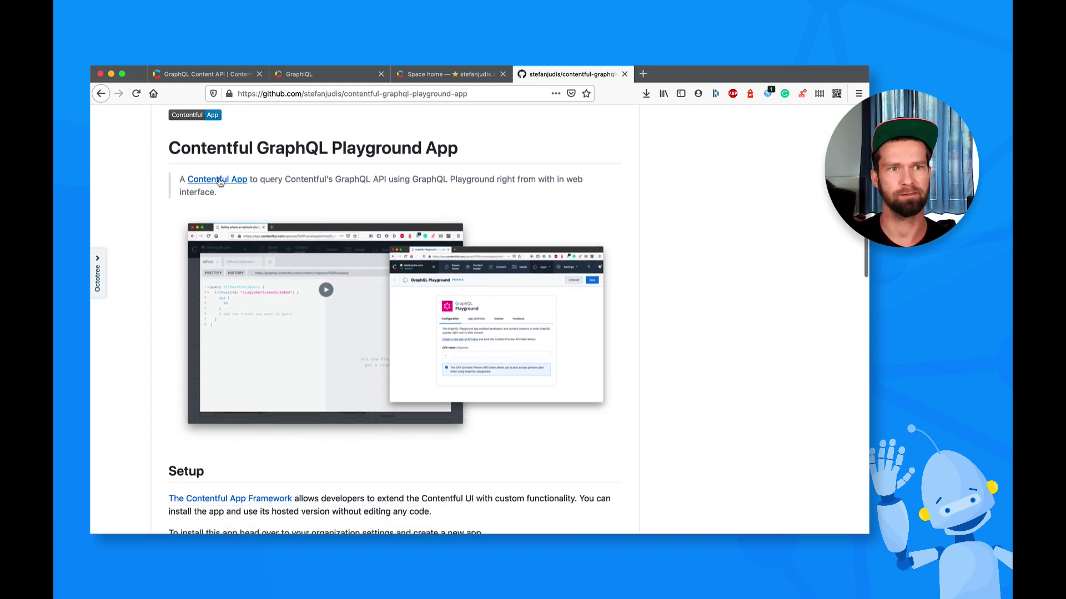
click(222, 183)
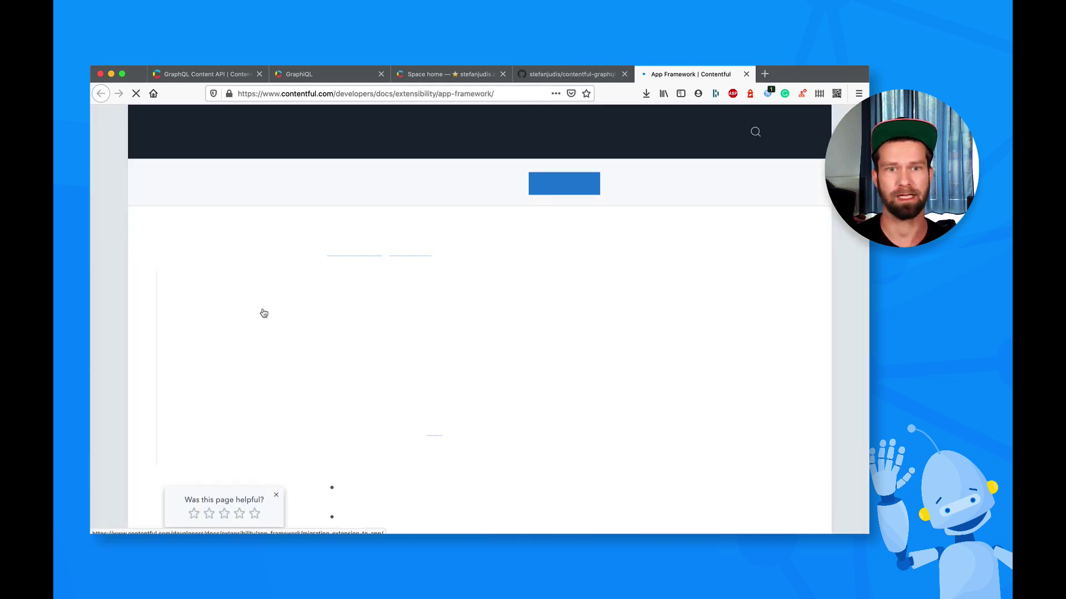
scroll(264, 313, down, 10)
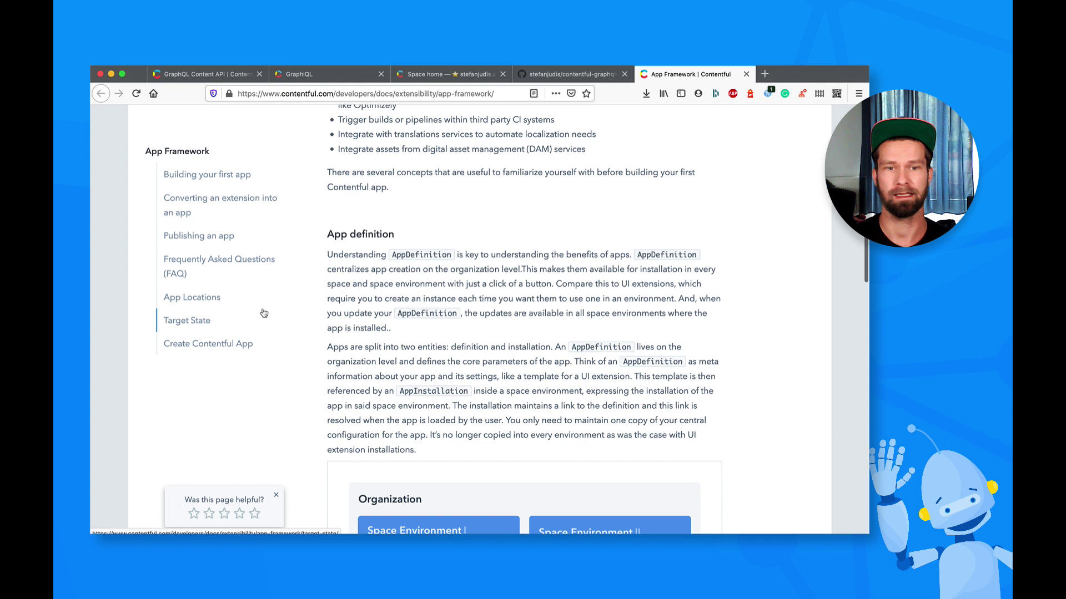
key(super+w)
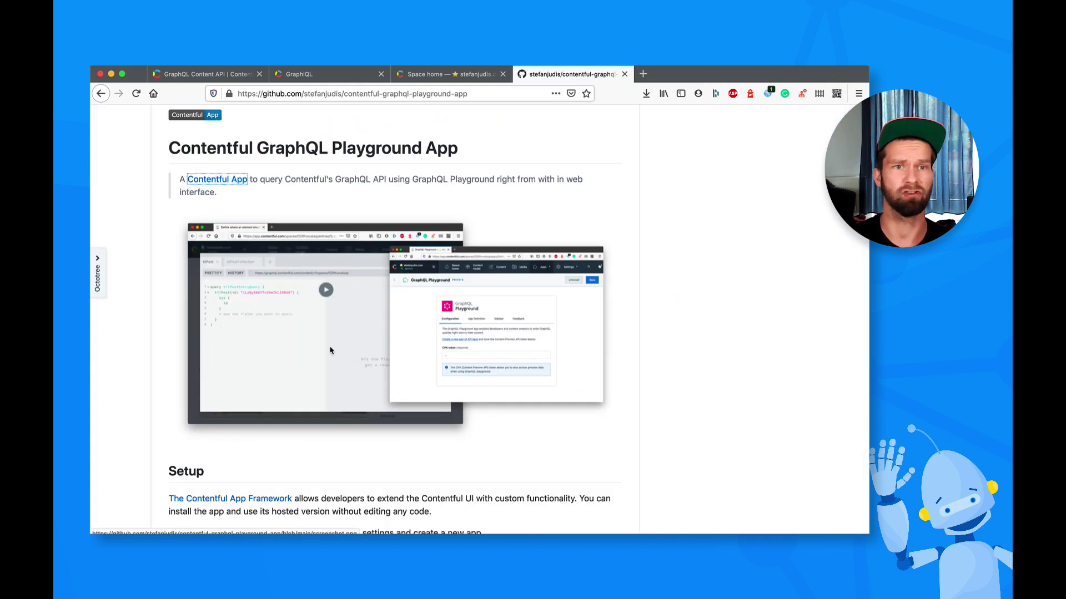
scroll(330, 351, down, 3)
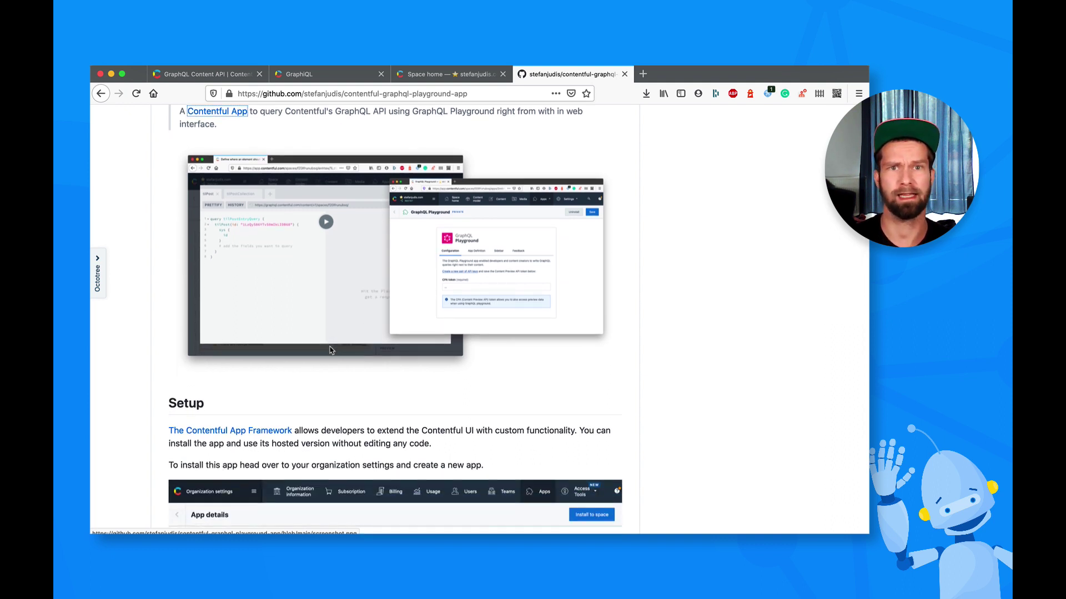
- Start a new app from the organization's Apps settings and name it 'GraphQL Playground'
click(421, 73)
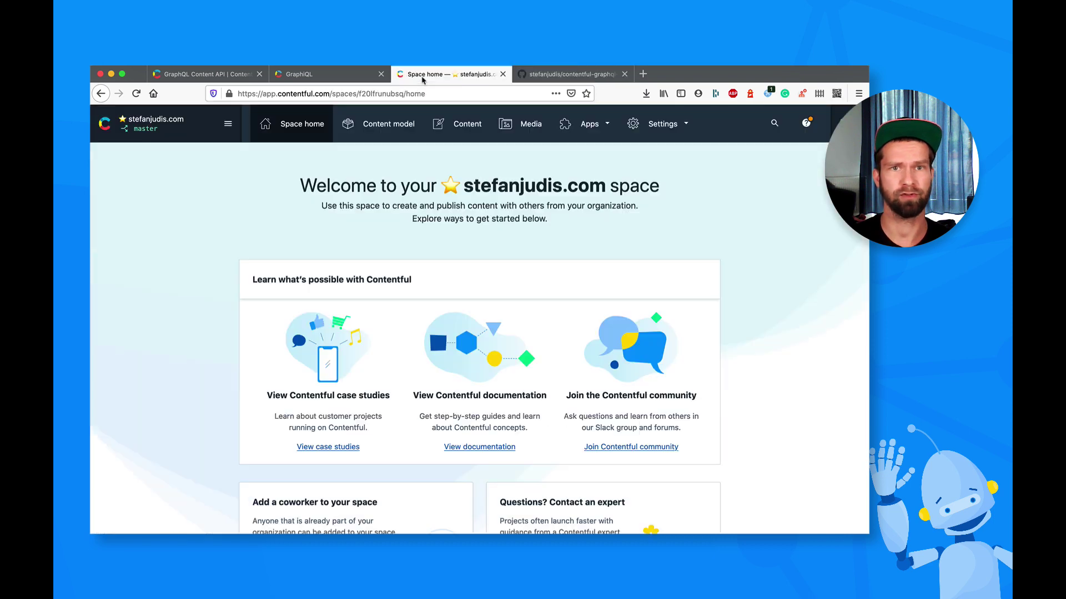
click(149, 135)
click(165, 457)
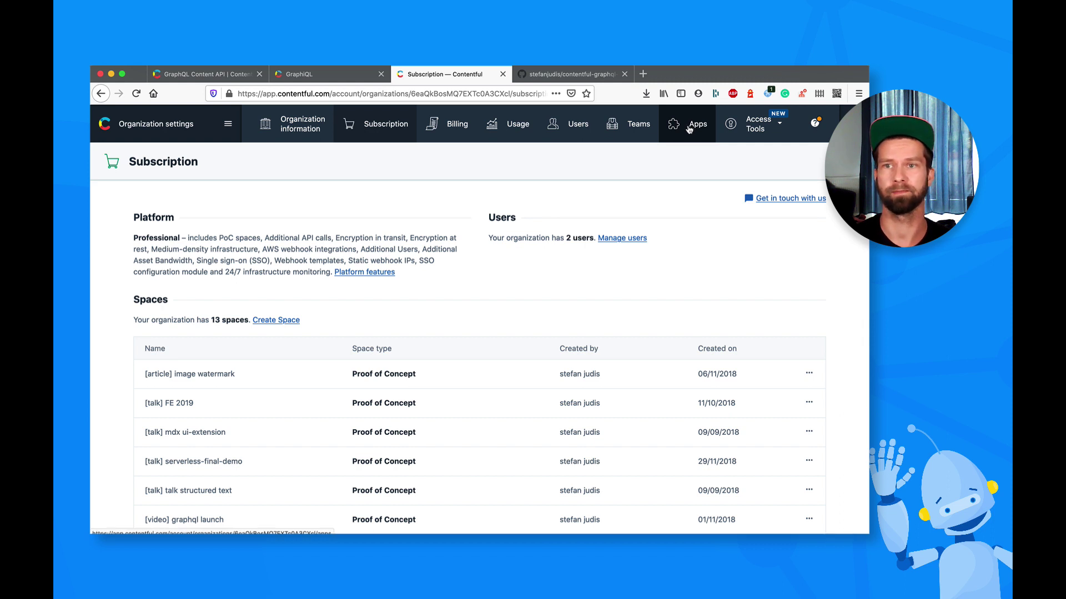
click(688, 129)
click(819, 167)
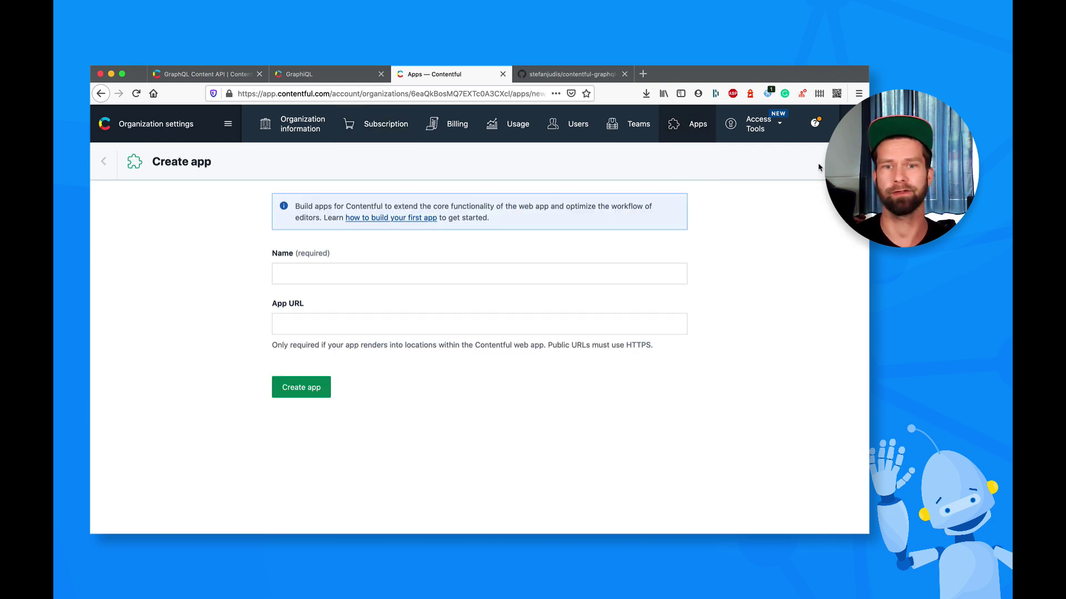
click(321, 276)
text(Gr)
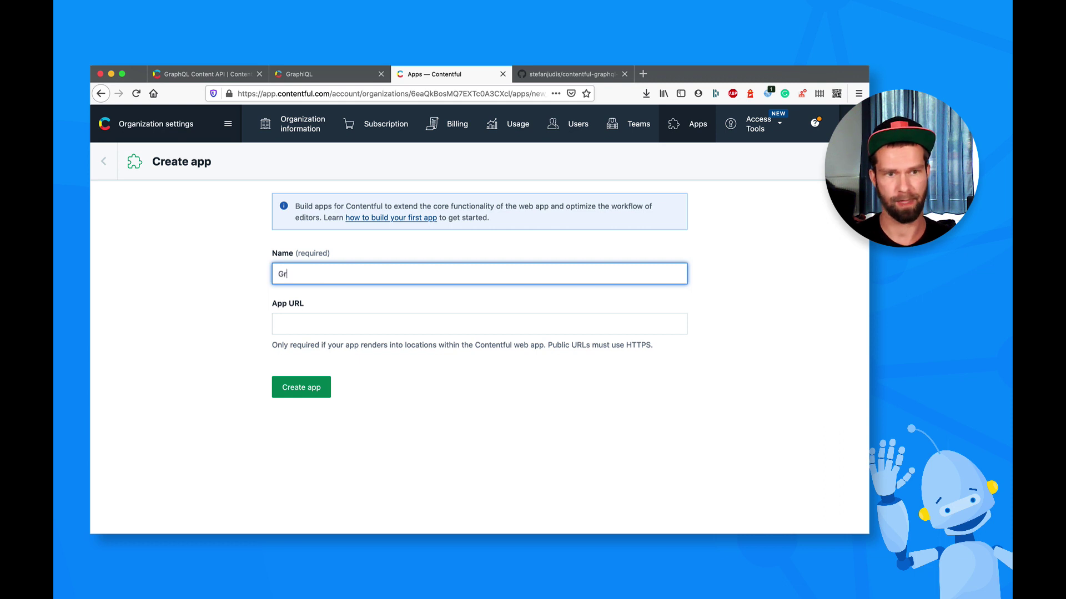
text(aphQL Pla)
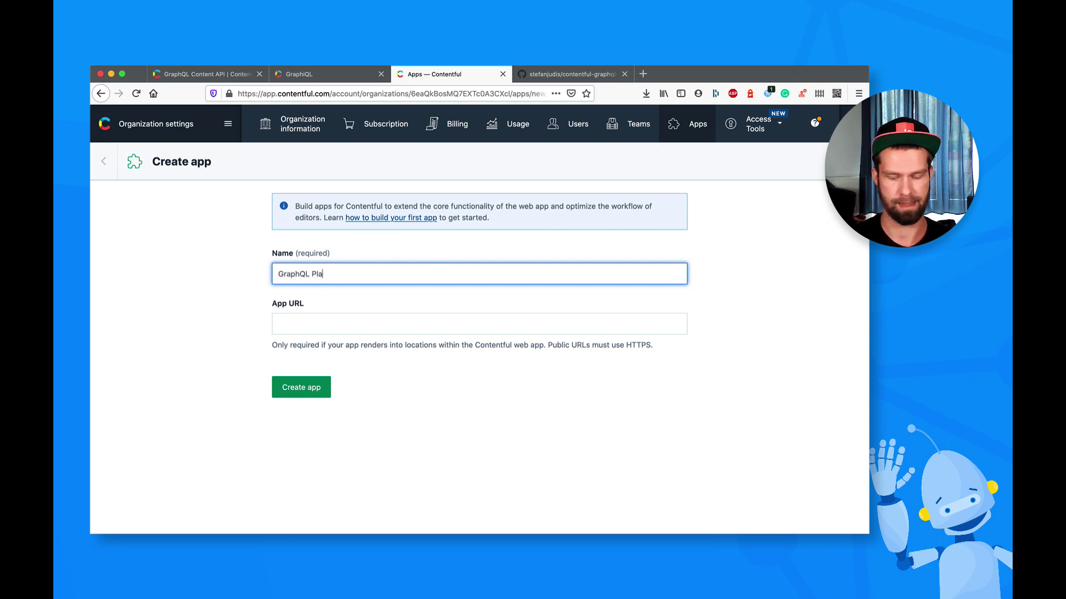
text(ygro)
key(BackSpace)
text(round)
key(Tab)
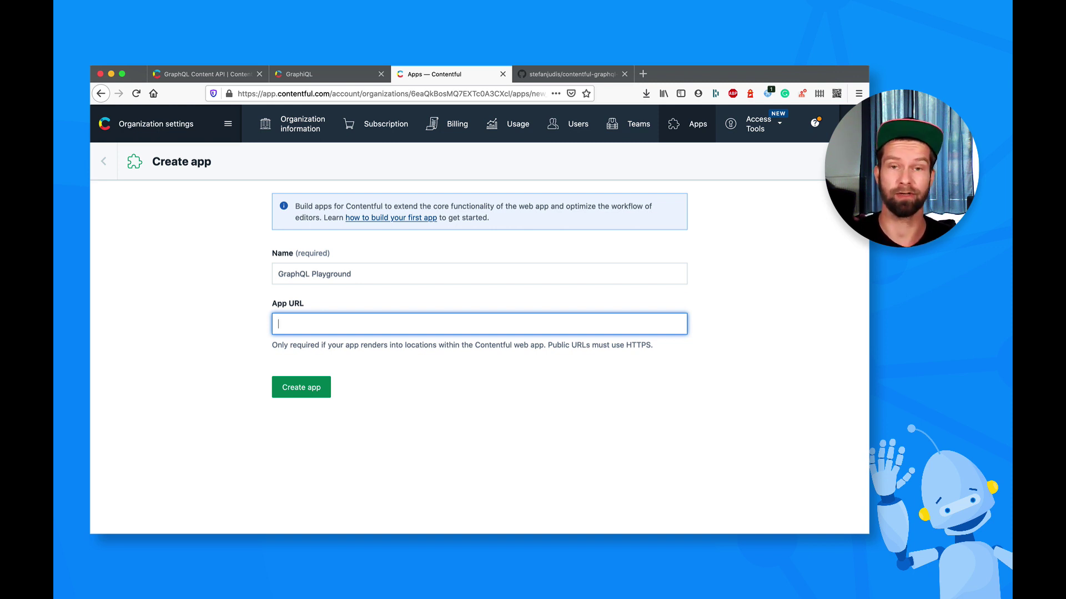
click(548, 68)
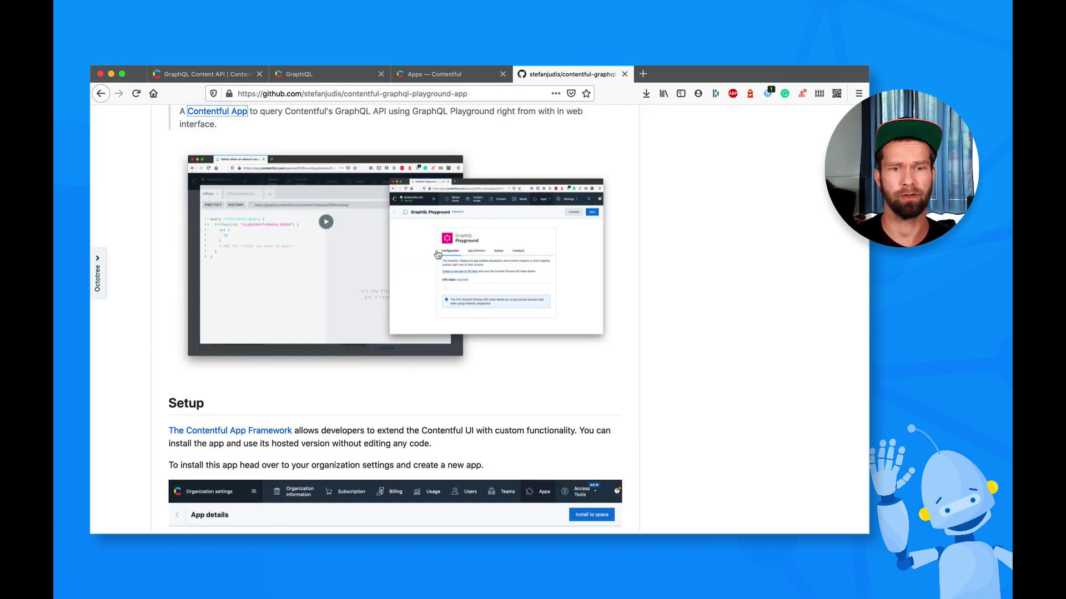
scroll(437, 254, down, 10)
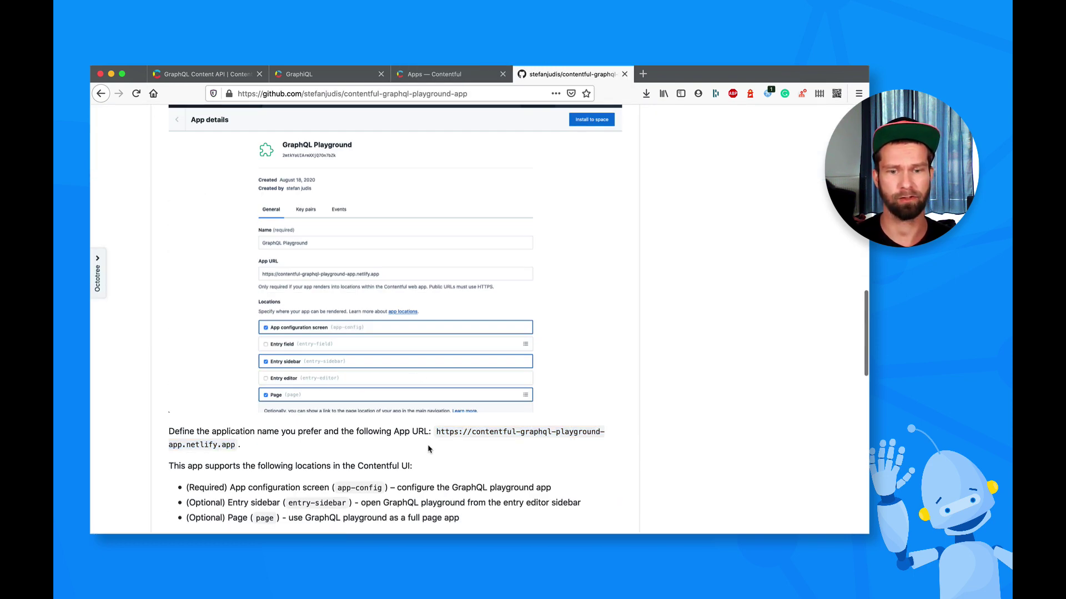
drag(437, 434, 235, 447)
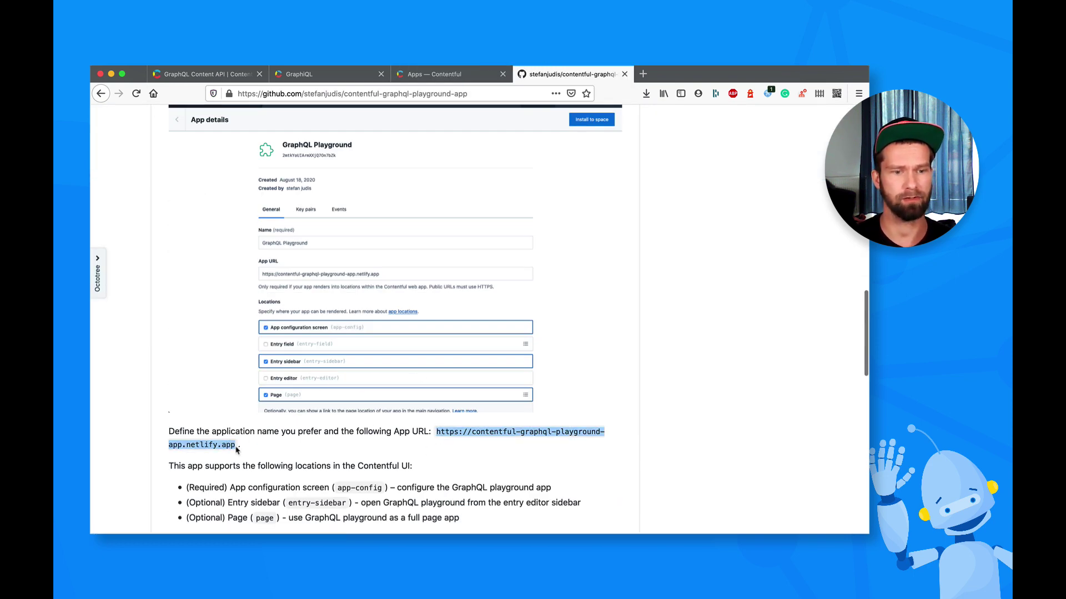
key(super+c)
key(ctrl+shift+Tab)
key(super+v)
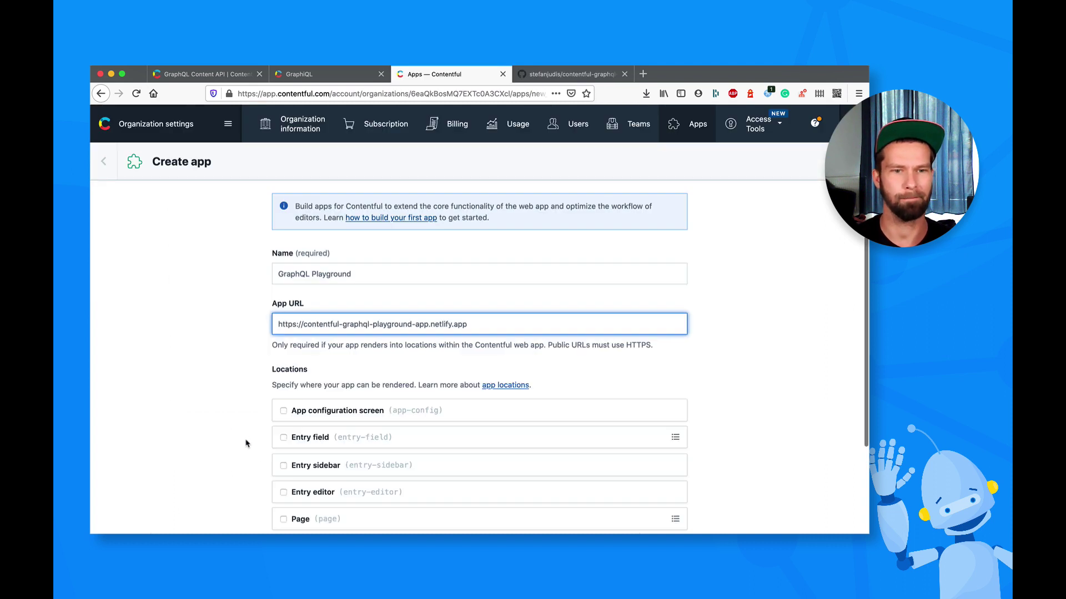
- Enable the App configuration screen, Entry sidebar and Page locations
scroll(234, 429, down, 3)
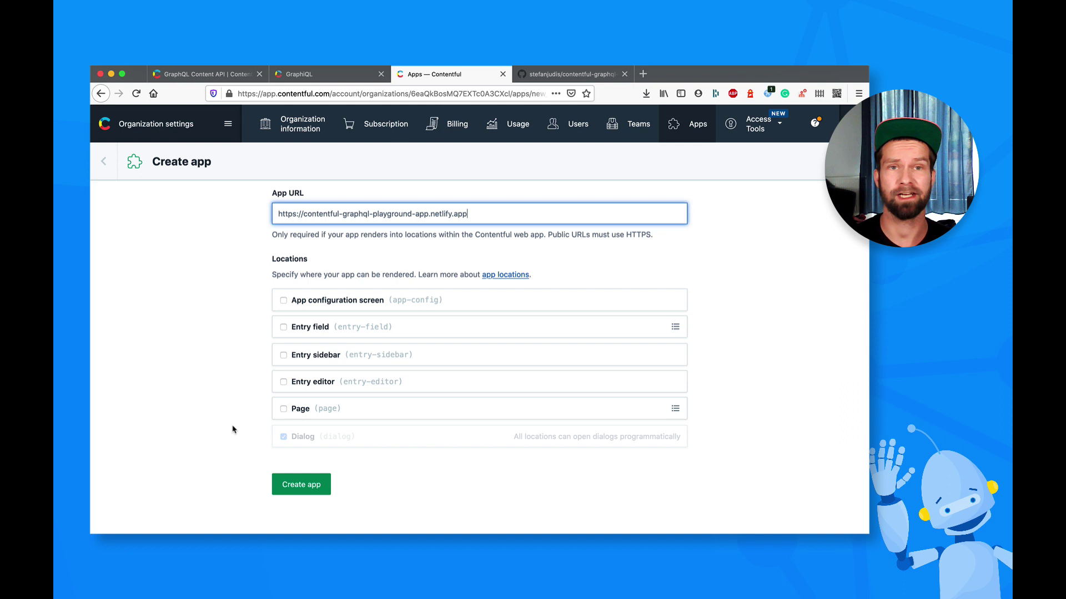
click(314, 305)
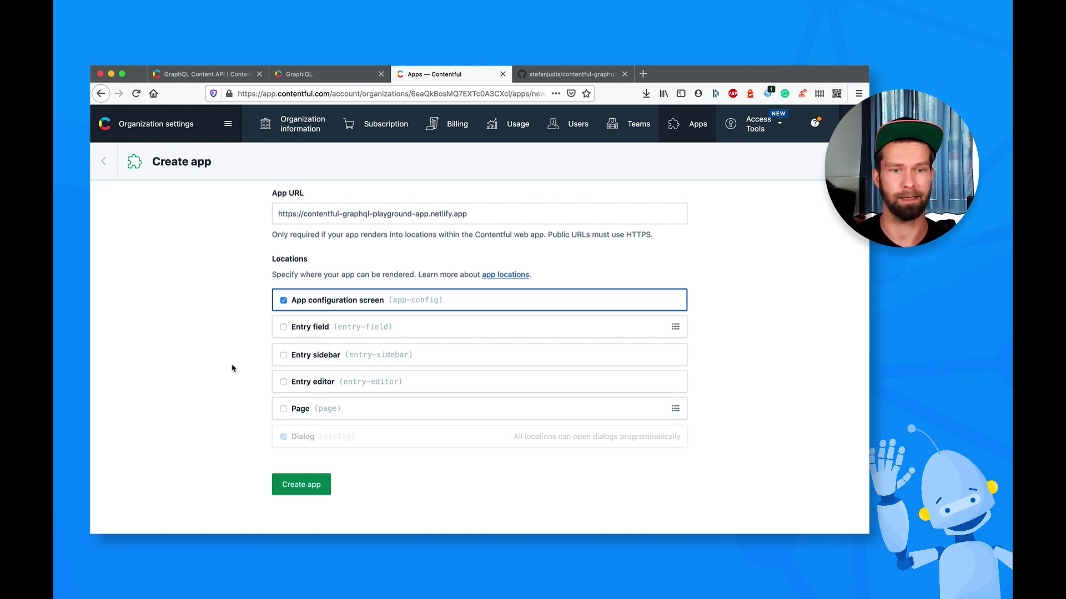
click(308, 361)
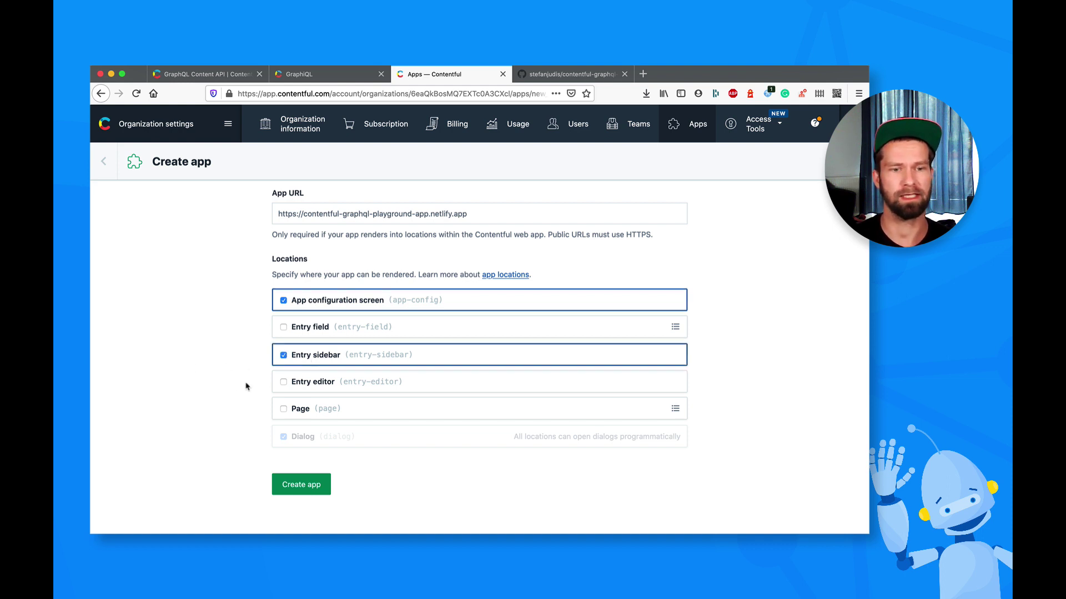
click(291, 415)
- Show the app in main navigation with link path /graphql
scroll(301, 415, down, 1)
scroll(301, 416, down, 2)
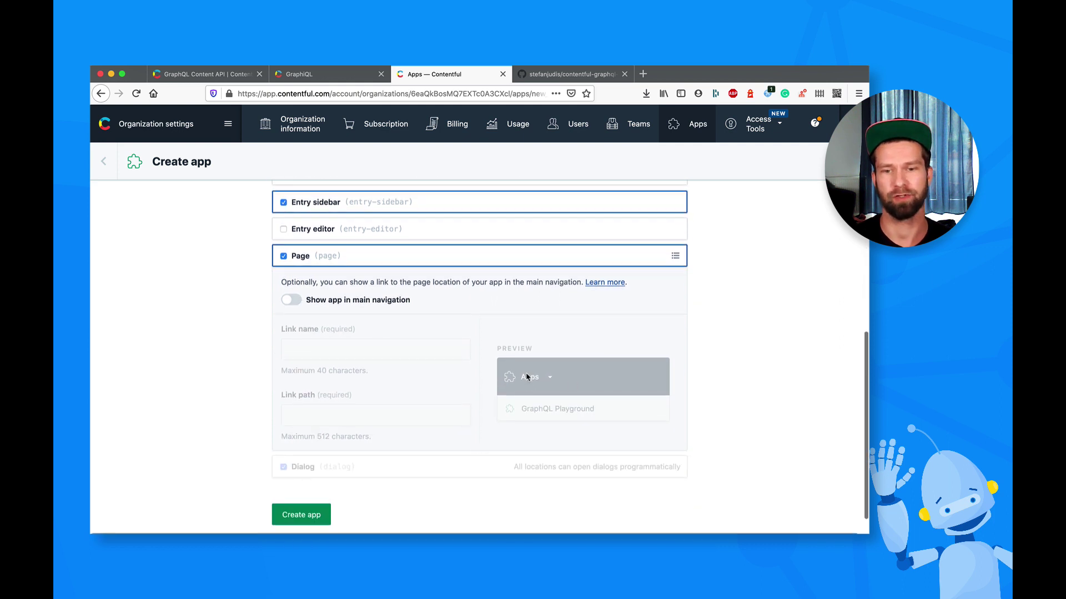
click(295, 300)
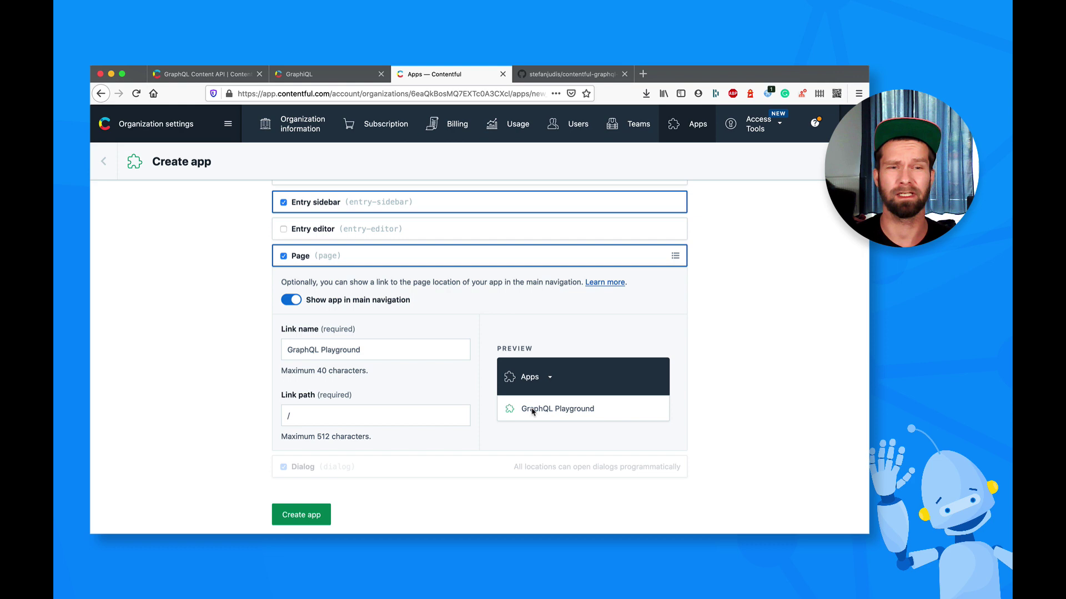
click(309, 416)
text(graphql)
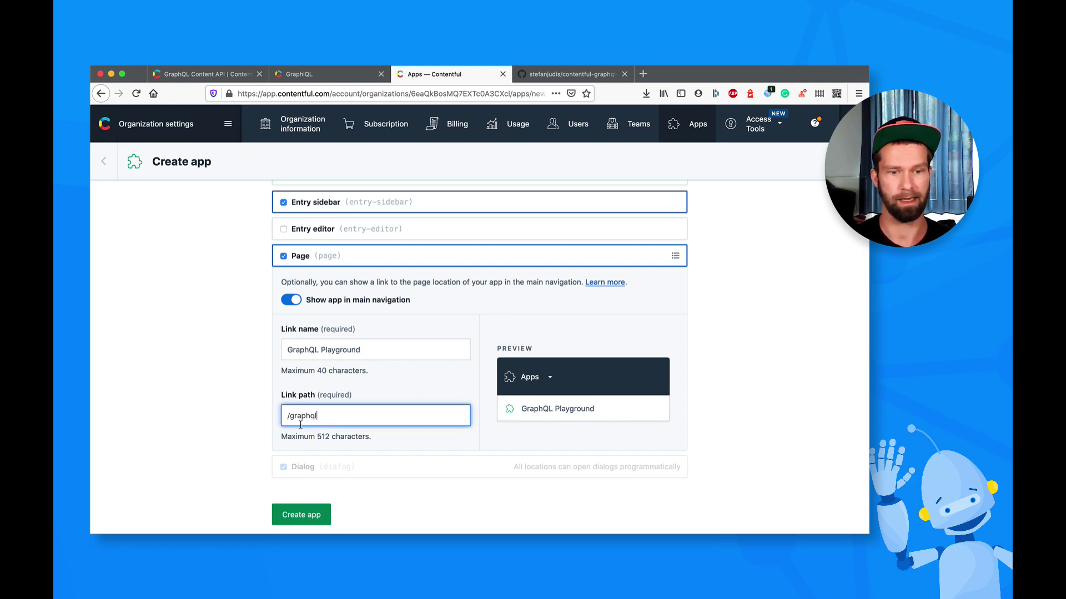
- Create the GraphQL Playground app and install it to the site space's master environment
click(314, 515)
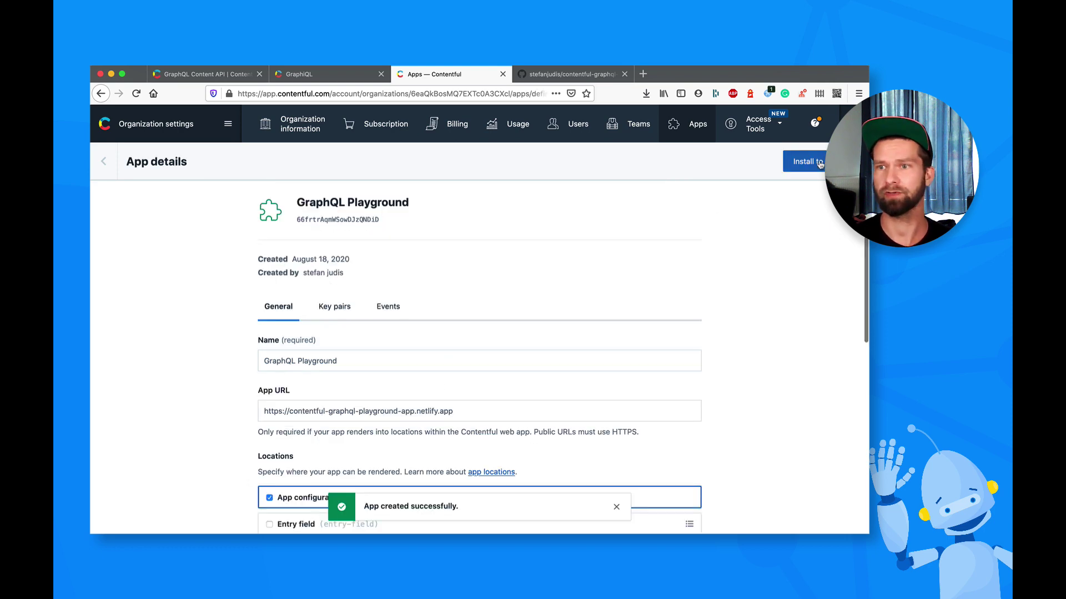
click(819, 164)
click(404, 303)
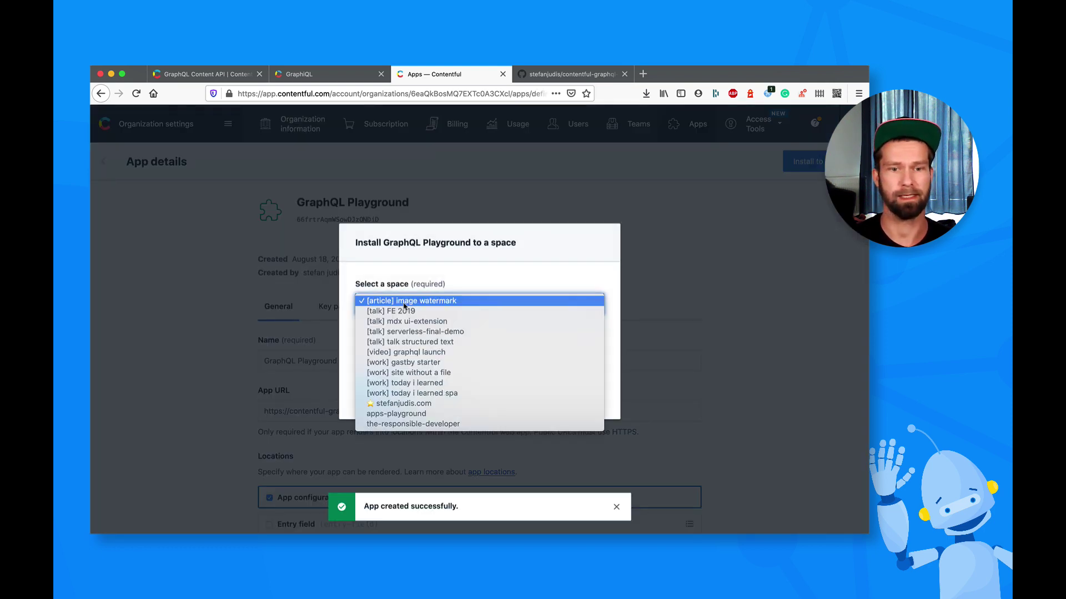
click(399, 403)
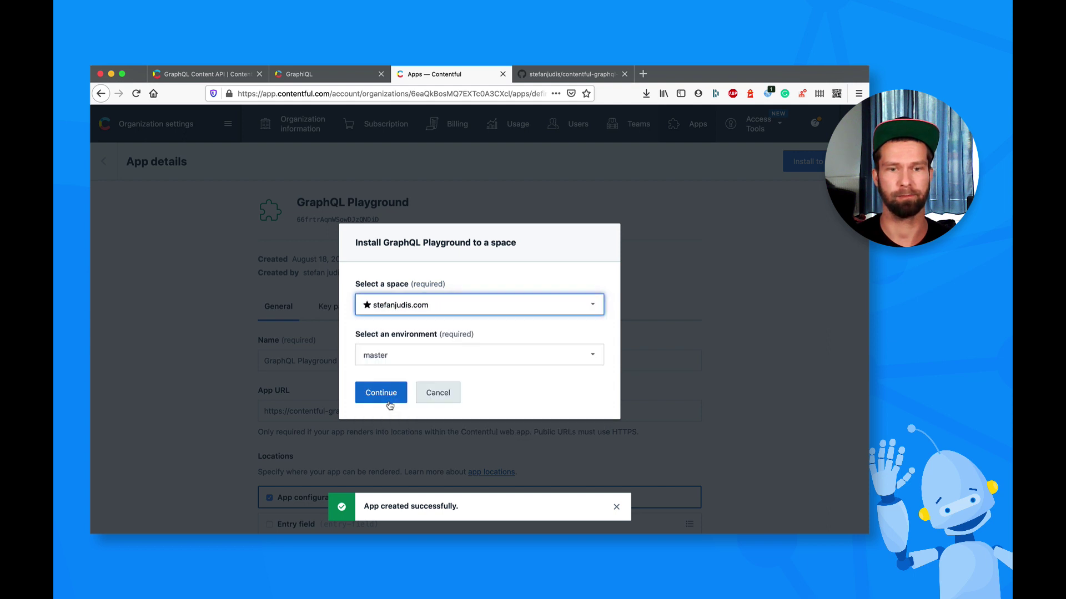
click(380, 353)
click(380, 352)
click(383, 396)
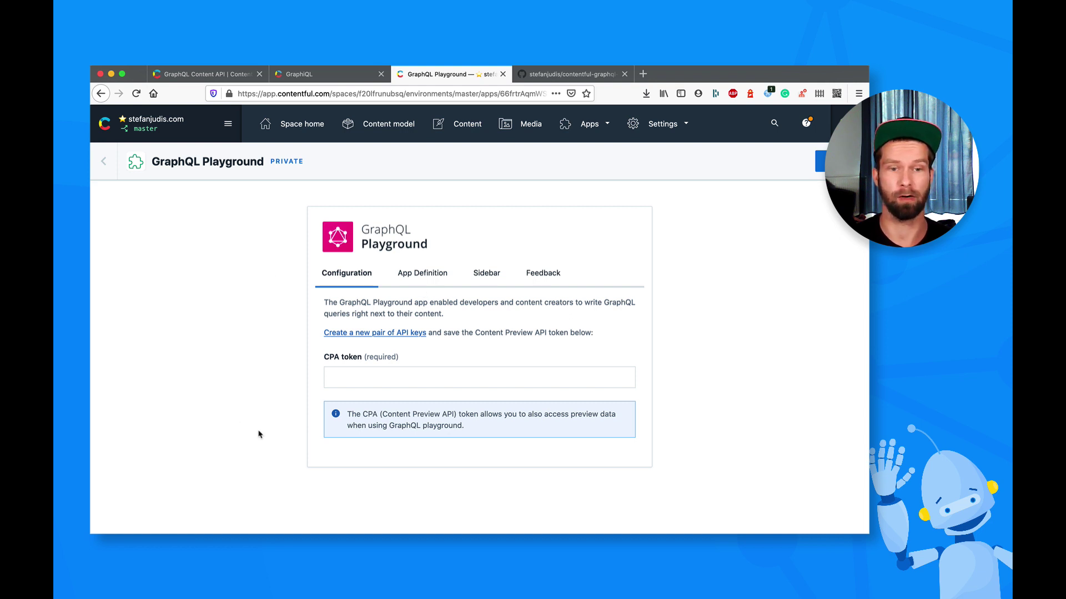
- Look through the app's definition, sidebar and feedback tabs before returning to the token form
click(414, 273)
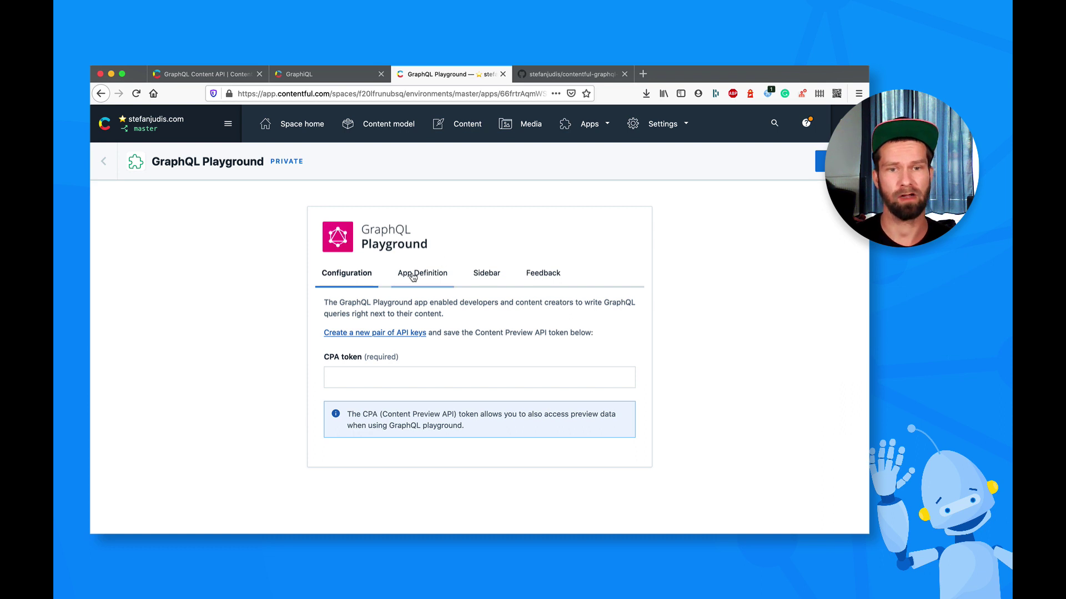
click(482, 278)
click(530, 280)
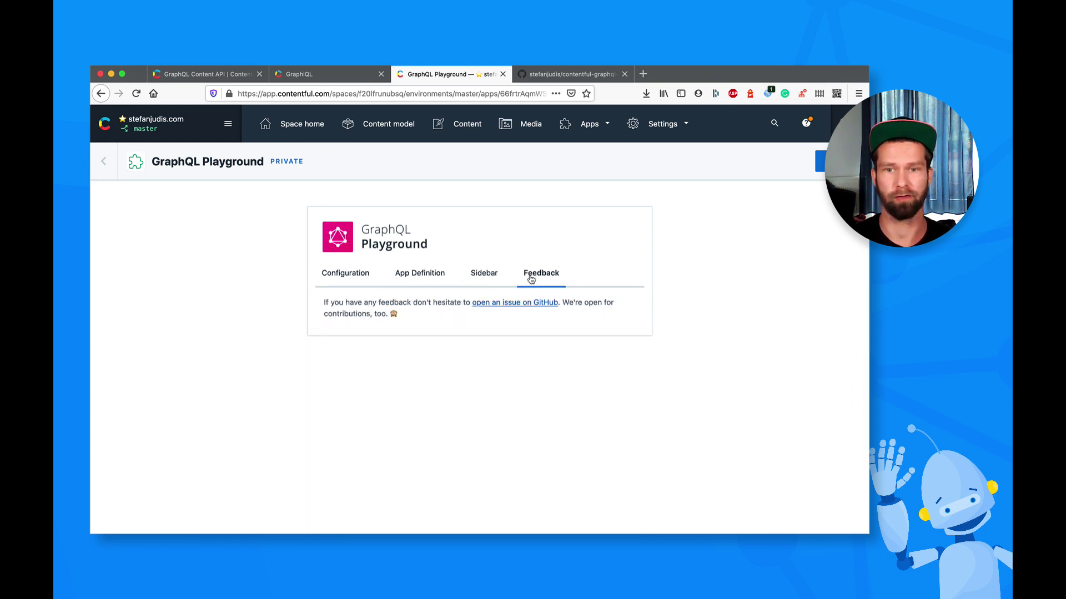
click(338, 286)
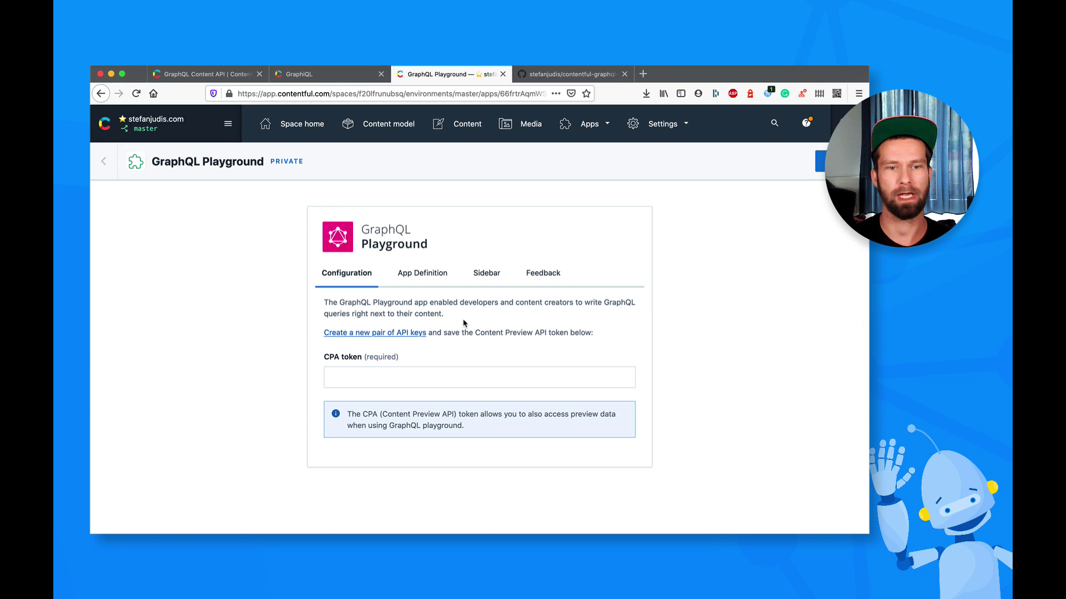
- Copy the Content Preview API token from the site space's API key details
click(340, 332)
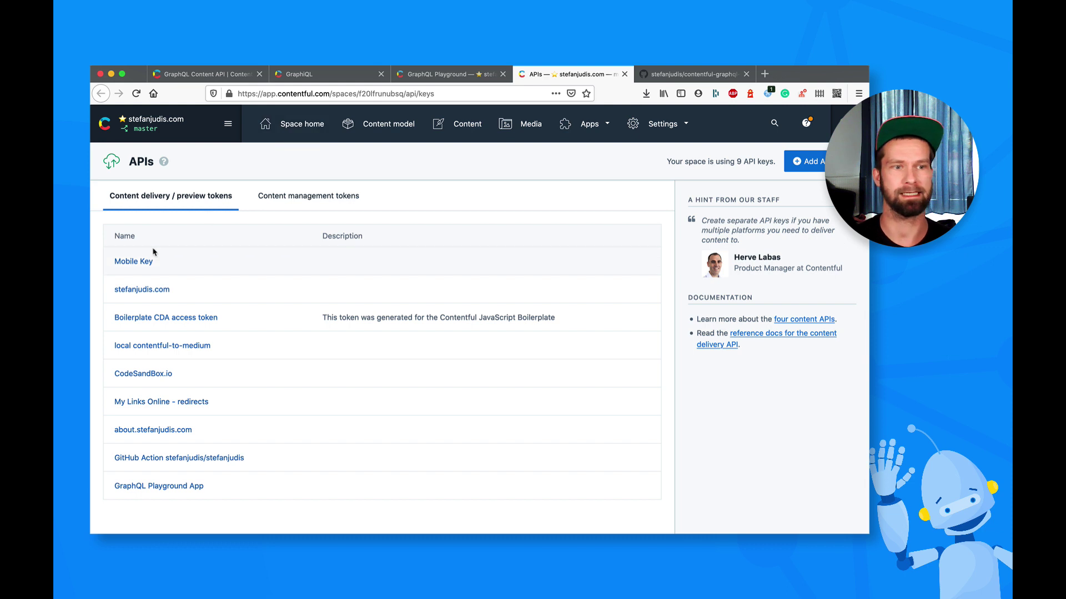
click(146, 291)
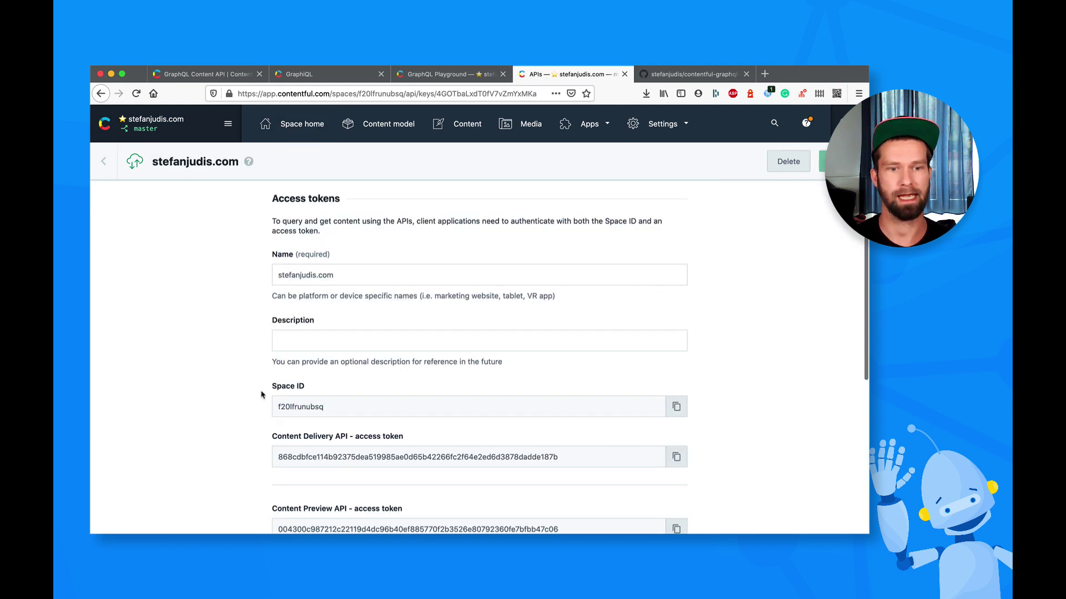
scroll(261, 394, down, 3)
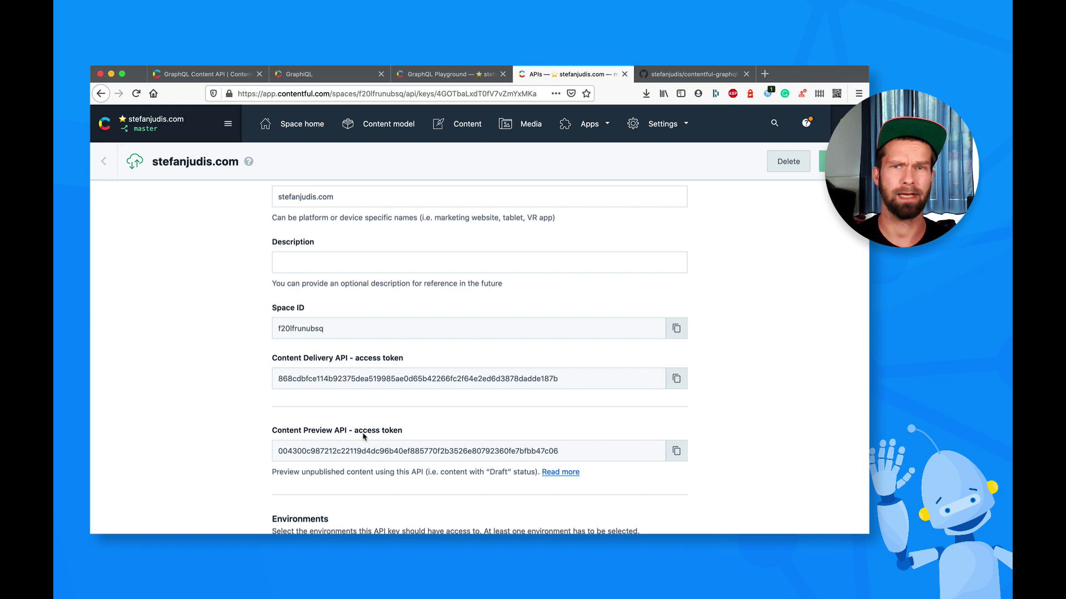
click(677, 456)
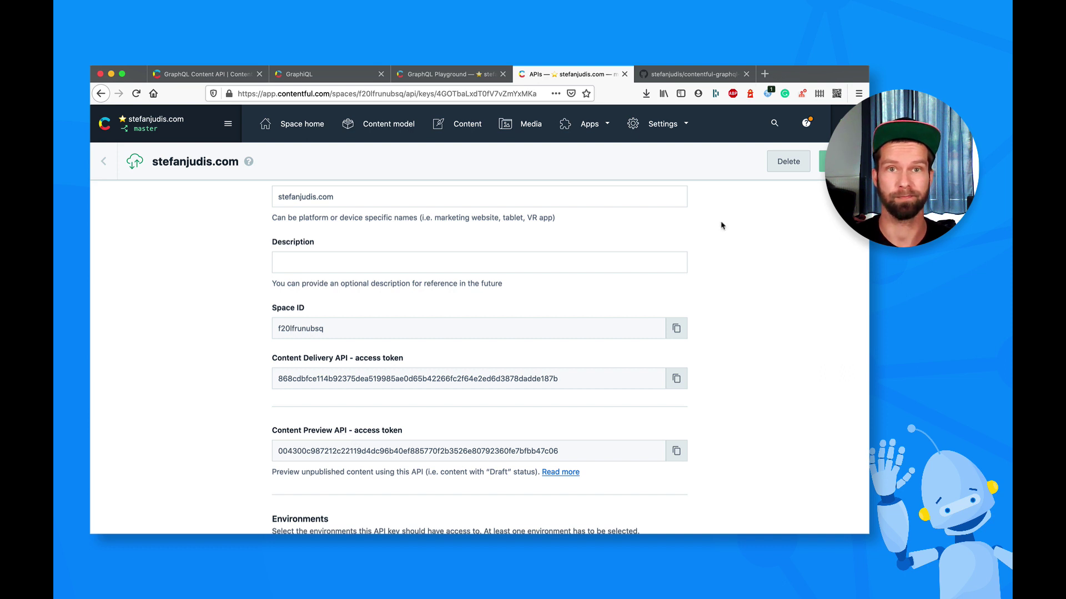
- Paste the preview token into the CPA token field and finish installing the app
click(452, 74)
click(348, 384)
key(super+v)
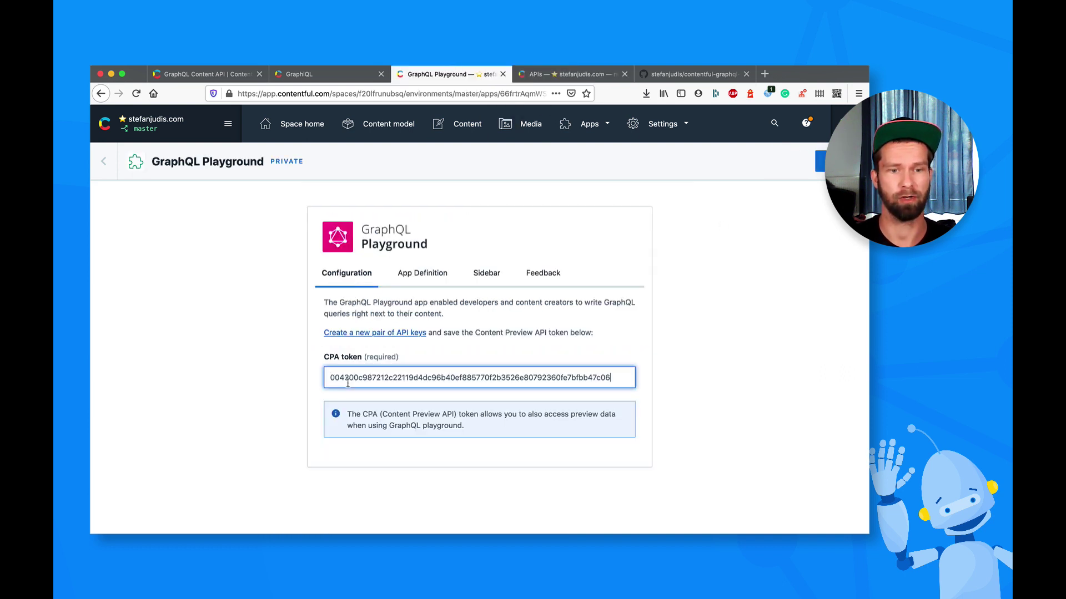
click(833, 161)
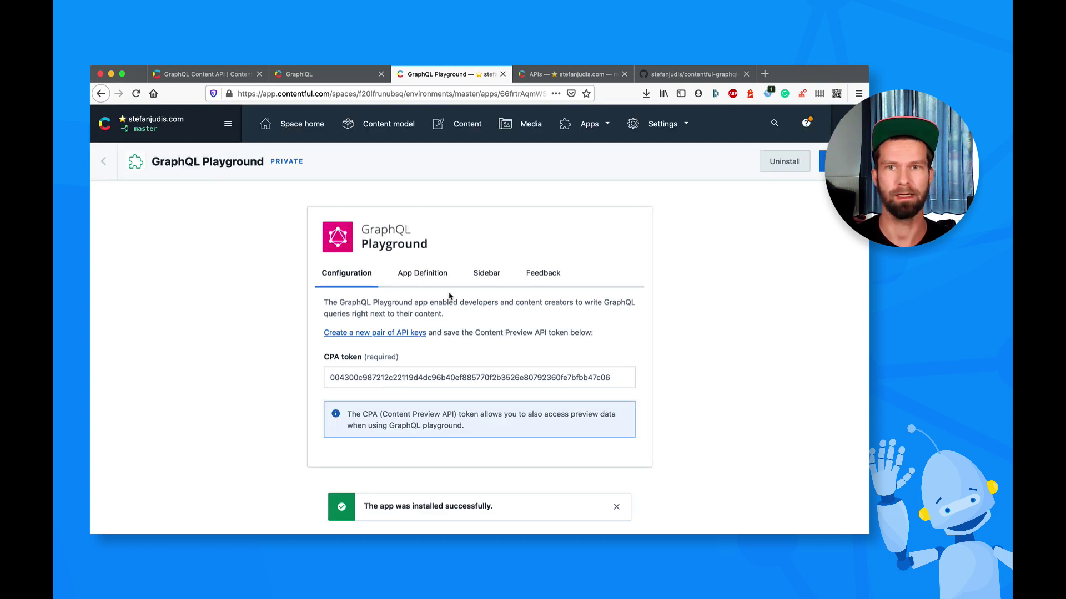
- On the GraphQL Playground app page, run query { tilPostCollection { items { title } } }
click(581, 128)
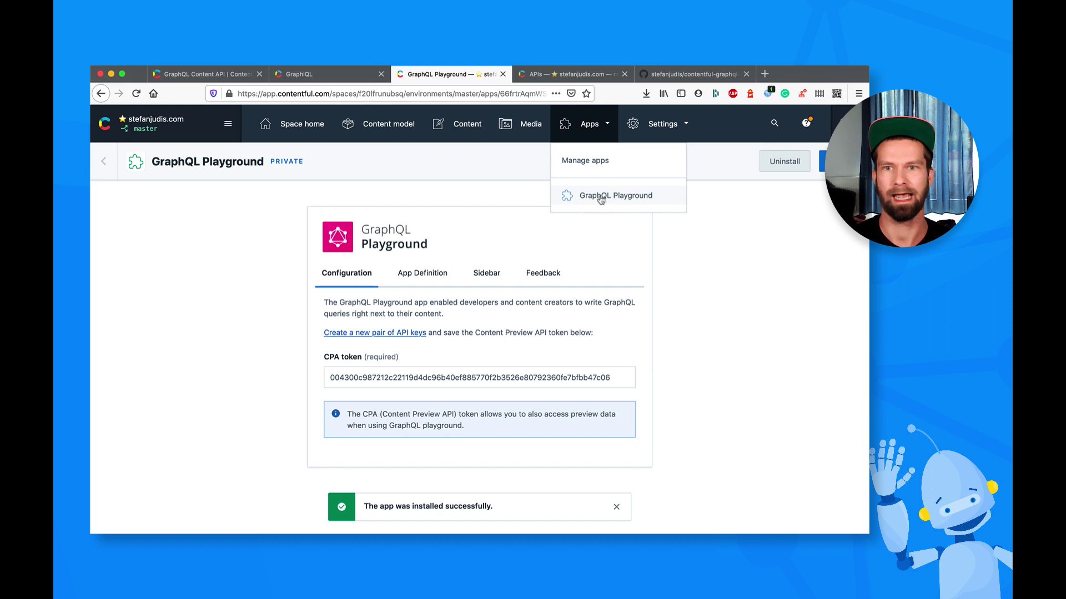
click(599, 199)
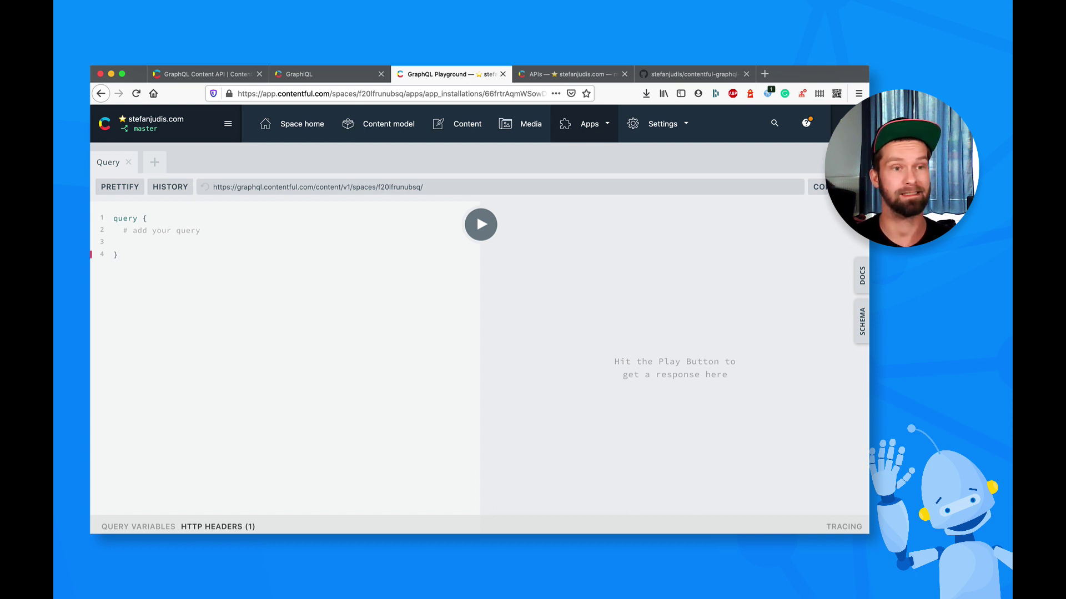
text(til)
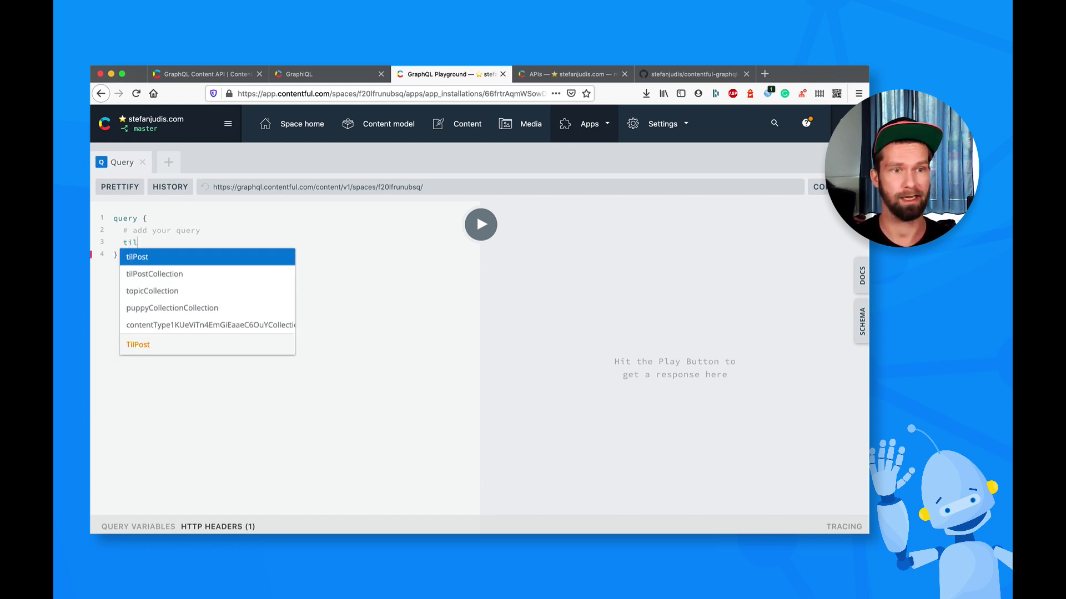
key(Return)
text({     )
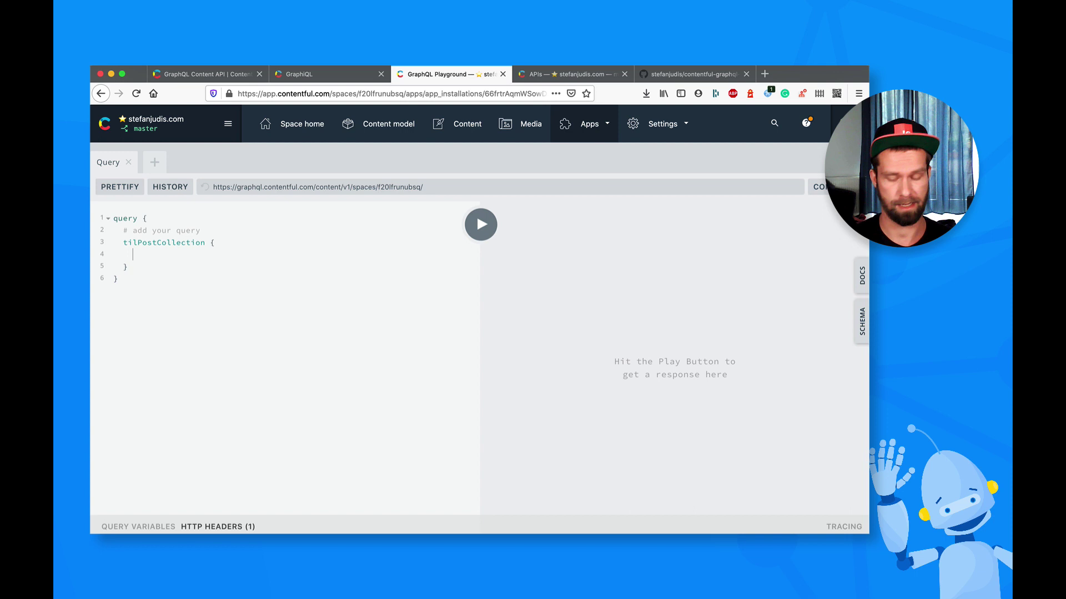
text(item)
key(Return)
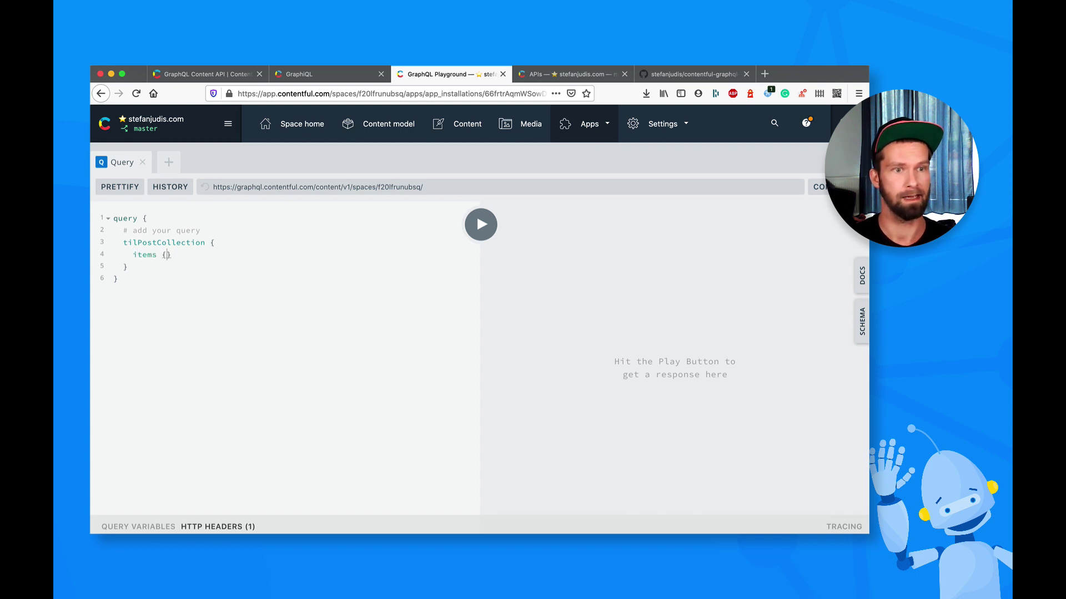
text({)
key(Return)
text(title)
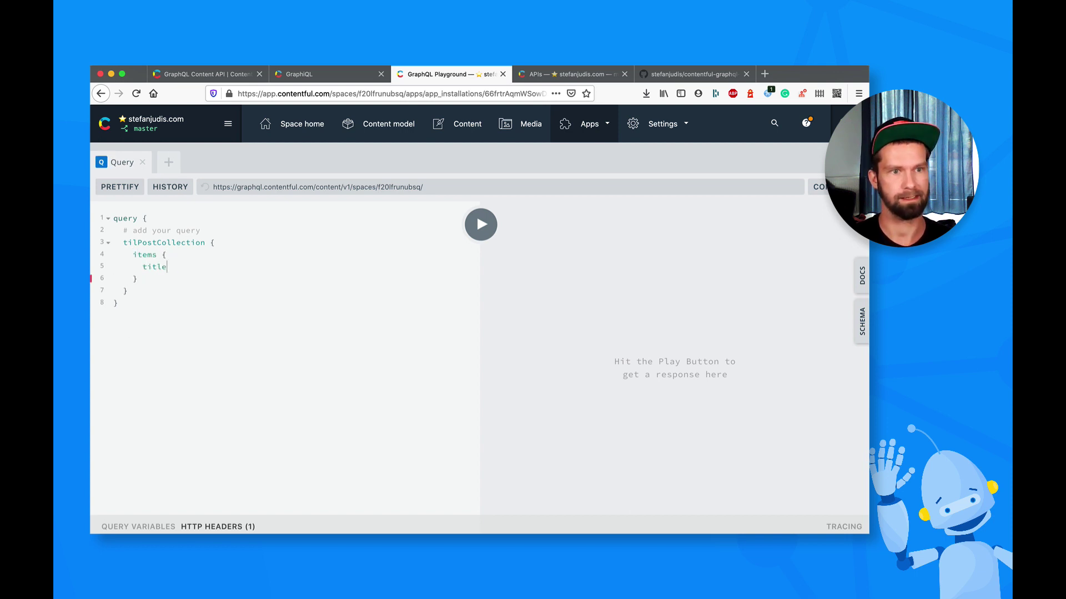
key(ctrl+Return)
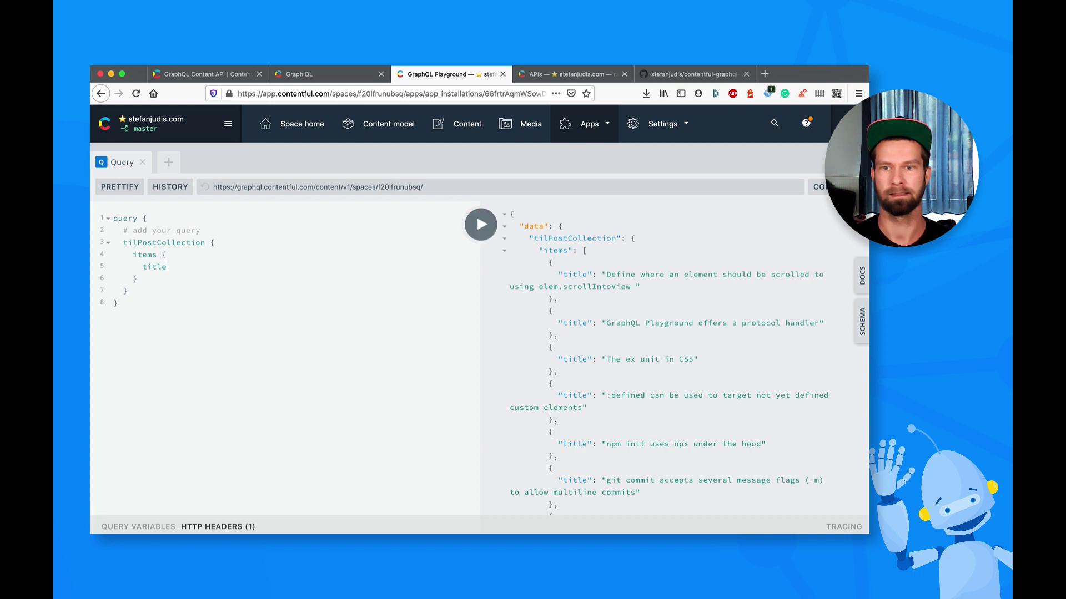
- Open the TIL Post content type's sidebar configuration
click(383, 124)
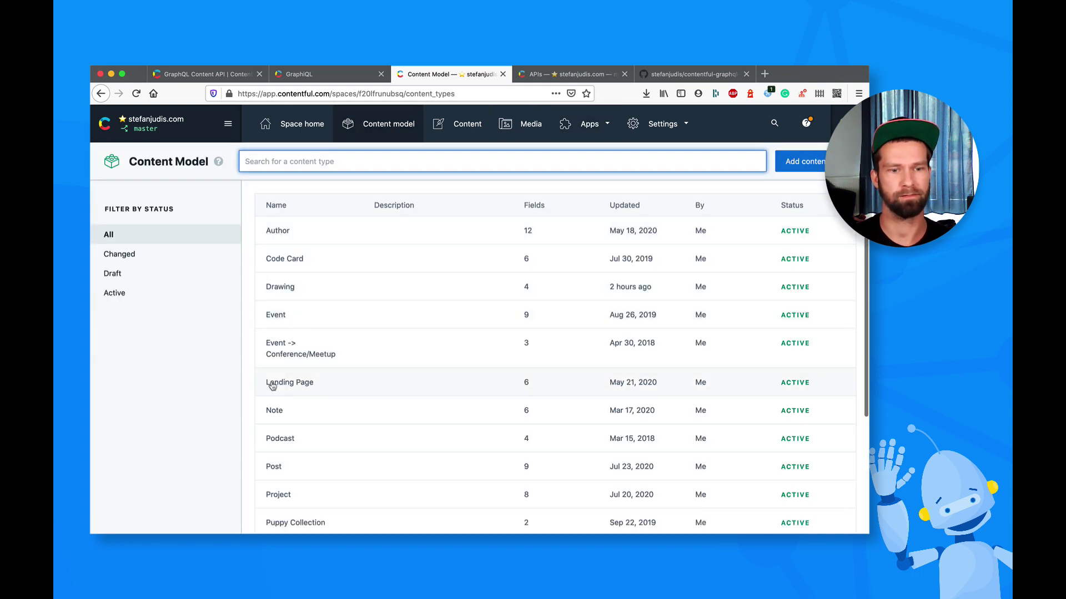
scroll(274, 383, down, 3)
scroll(272, 386, up, 3)
scroll(272, 386, down, 5)
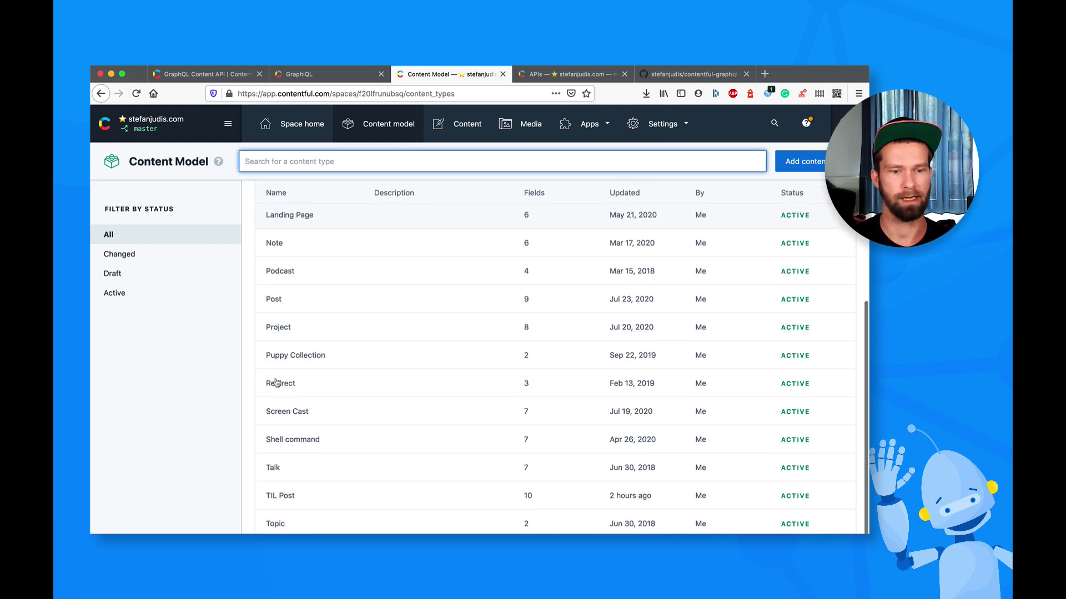
click(304, 497)
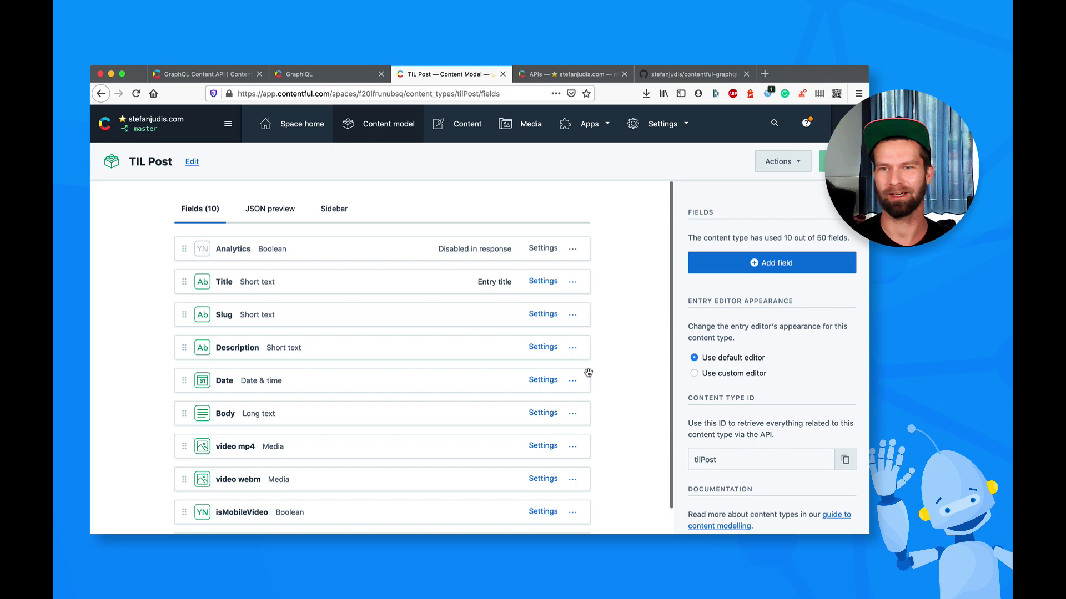
click(333, 210)
- Remove the uninstalled item and add GraphQL Playground directly below Publish & Status
scroll(242, 389, down, 1)
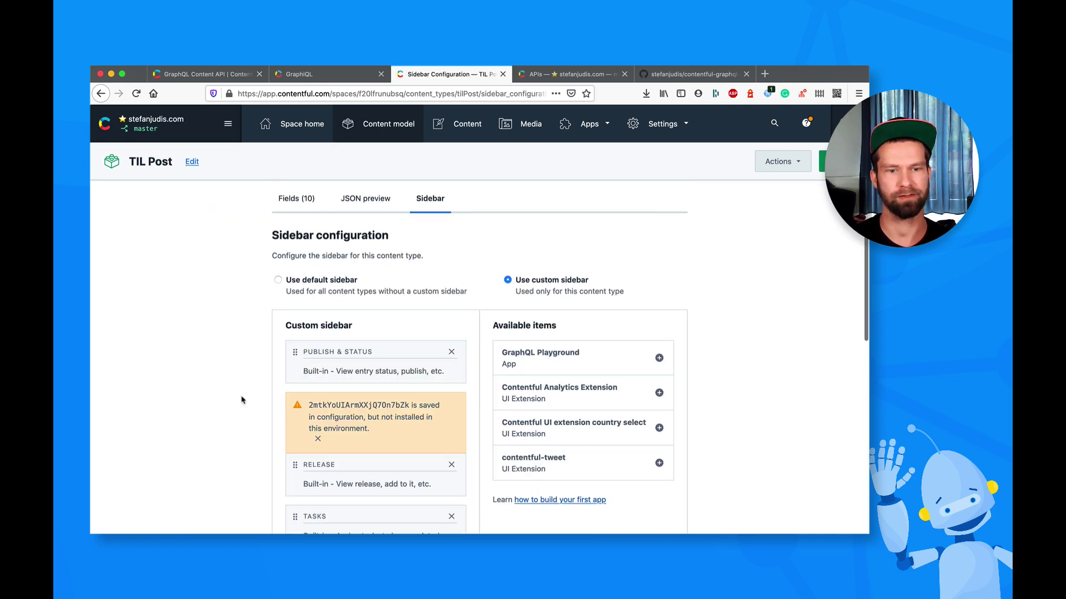
click(317, 439)
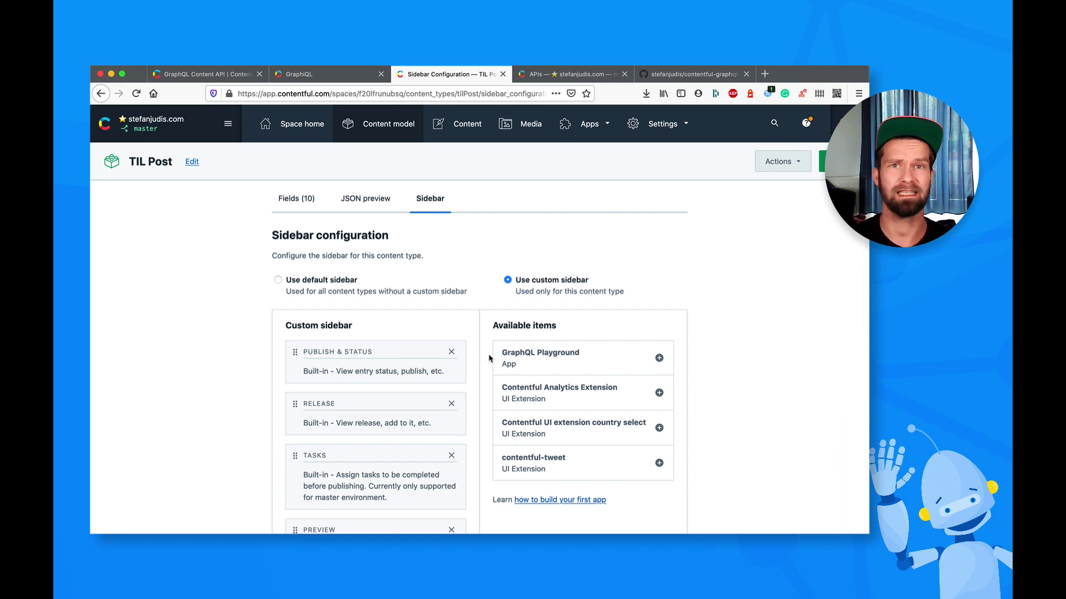
click(659, 358)
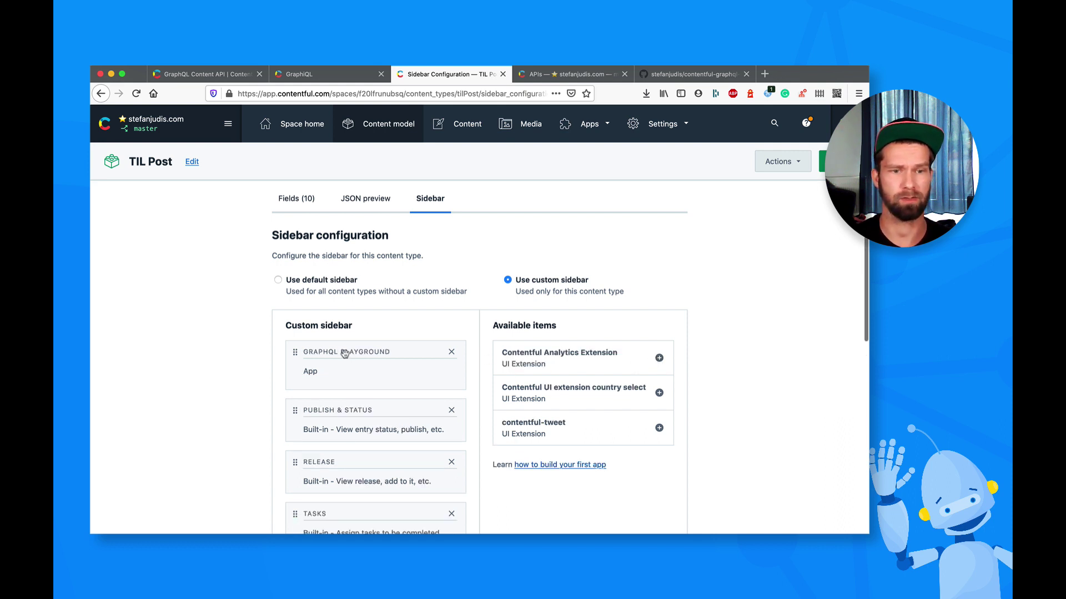
drag(340, 393, 336, 420)
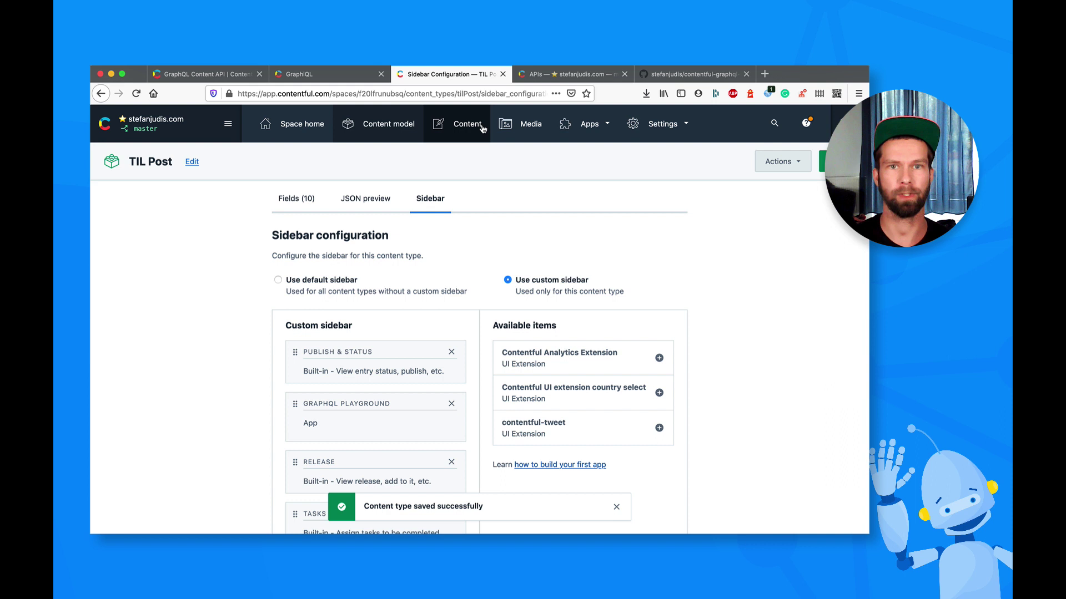
- Open the first TIL Post entry's GraphQL Playground and run its tilPost query for title
click(462, 127)
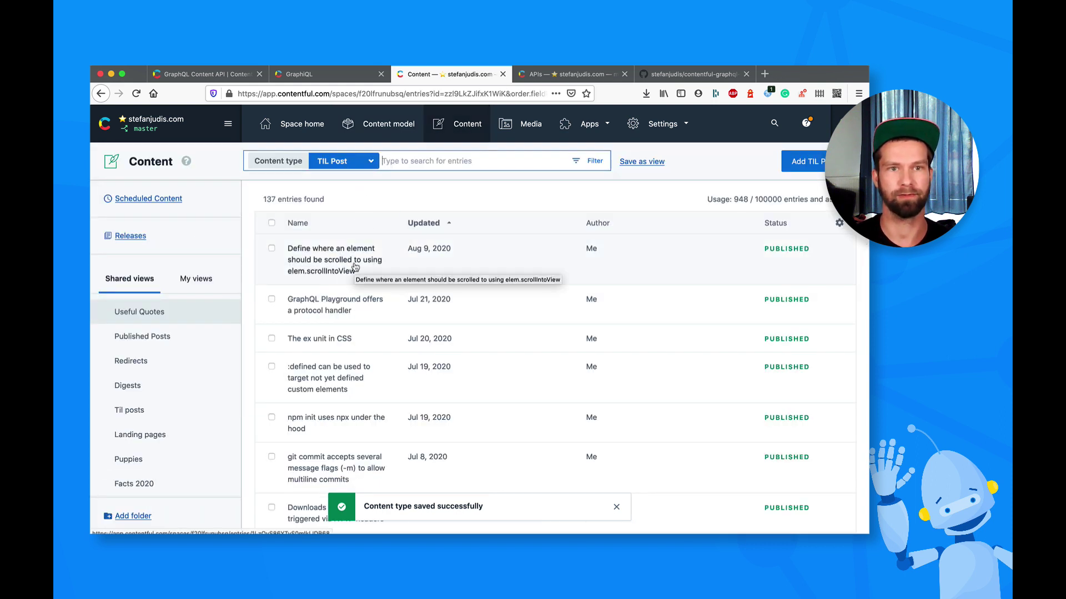
click(356, 268)
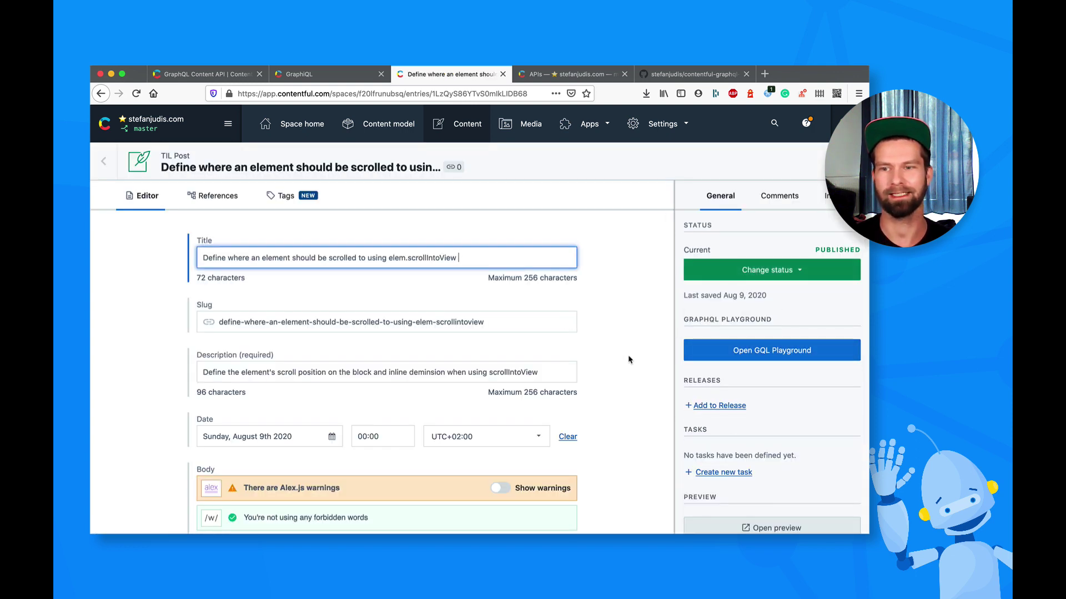
click(716, 358)
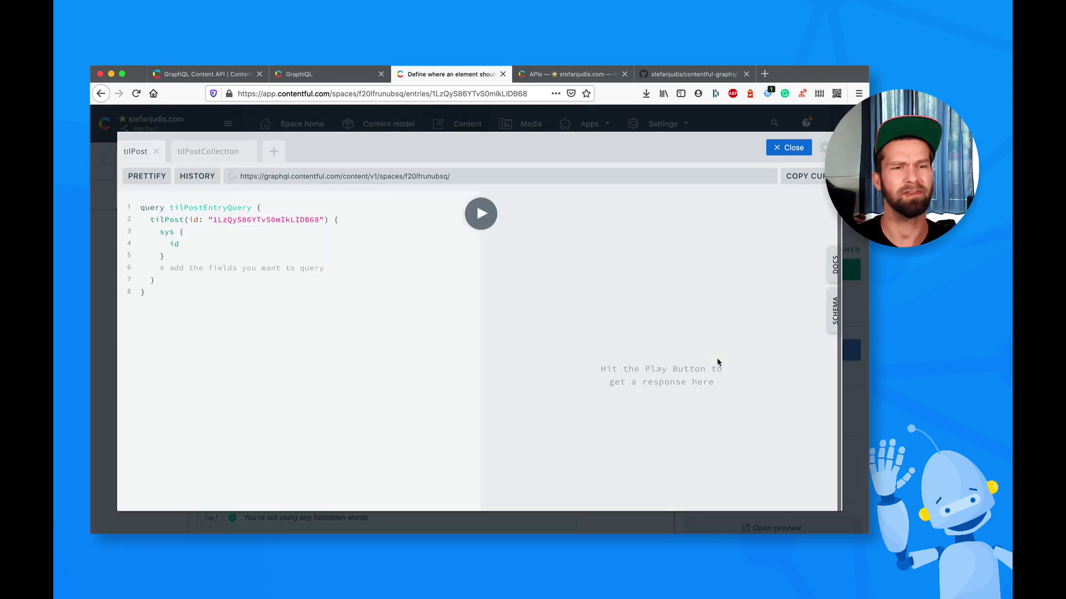
triple_click(194, 265)
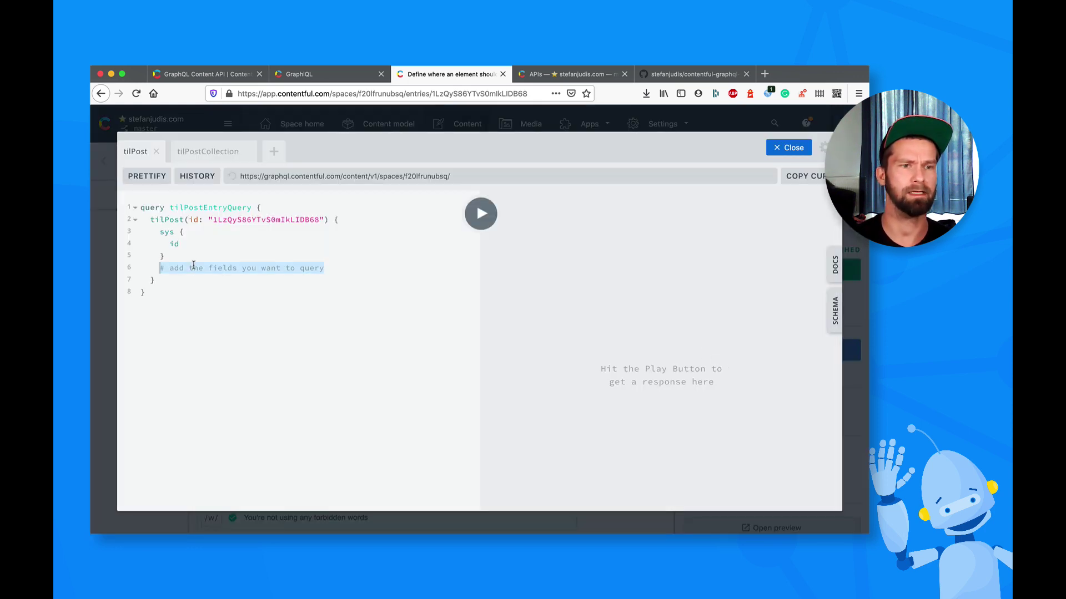
key(BackSpace)
text(title)
key(ctrl+Return)
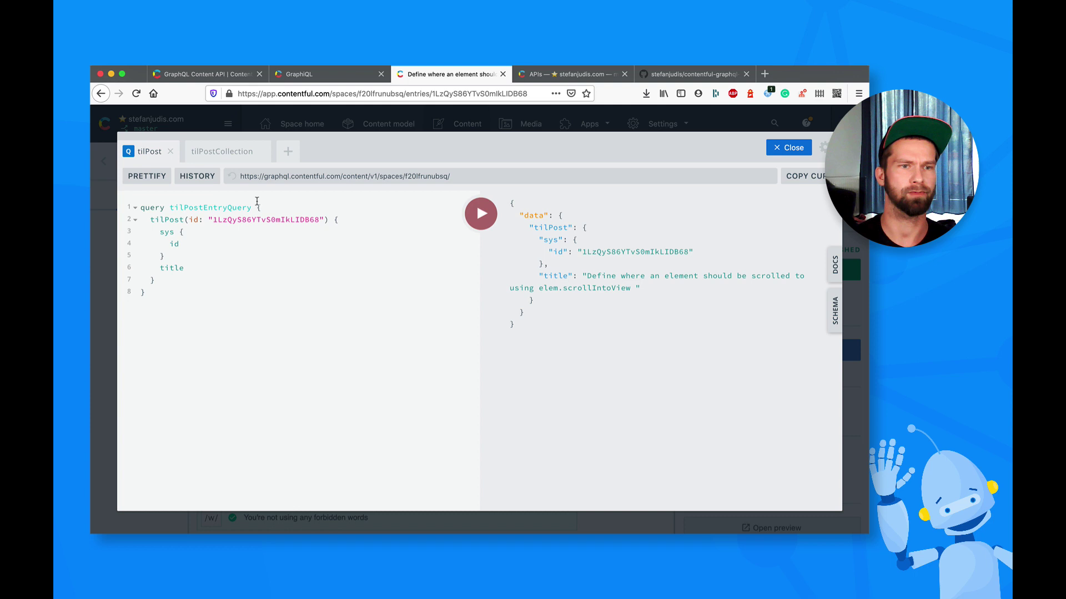
- Inspect the tilPost field type and the prefilled tilPostCollection query, then close the playground
double_click(157, 219)
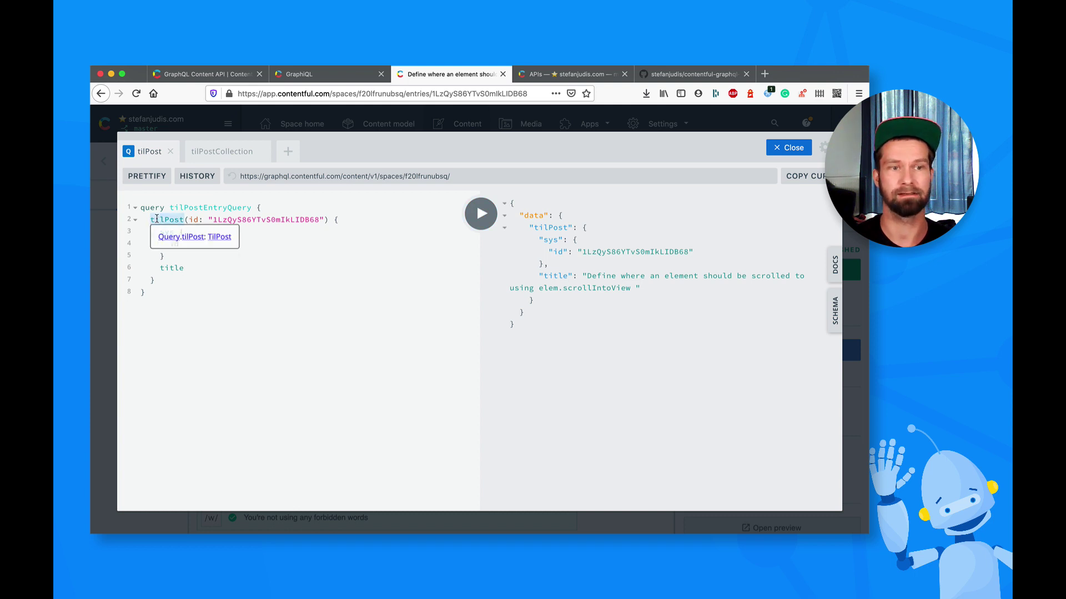
click(217, 153)
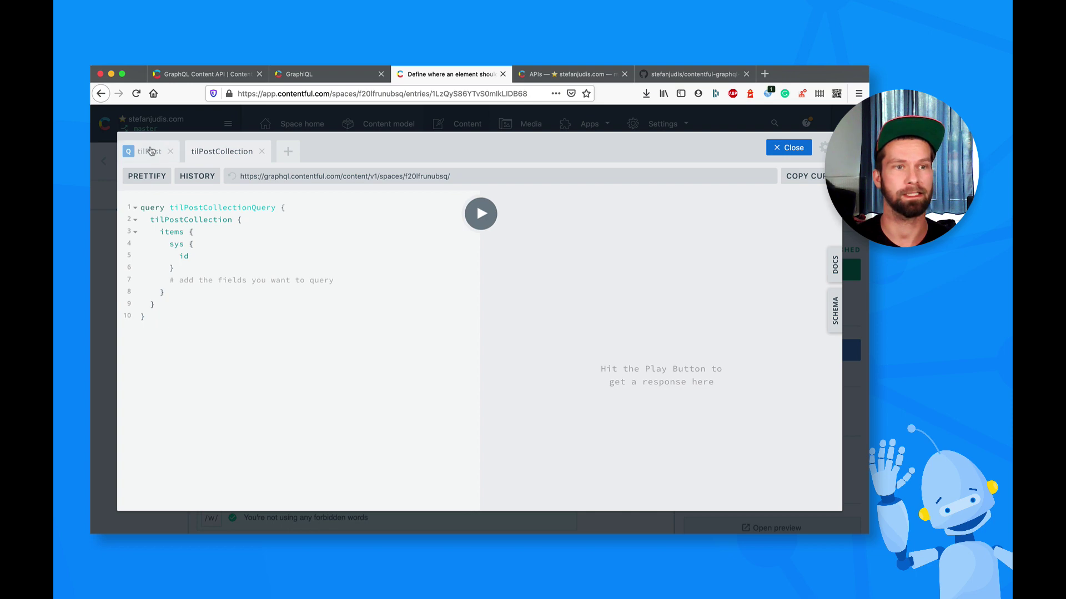
click(150, 152)
click(783, 147)
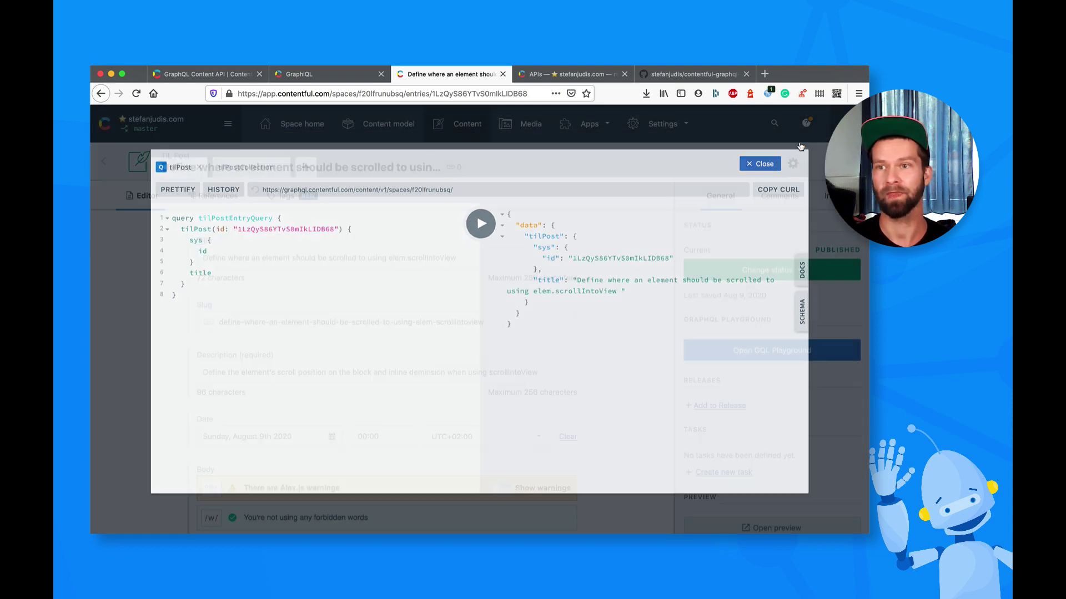